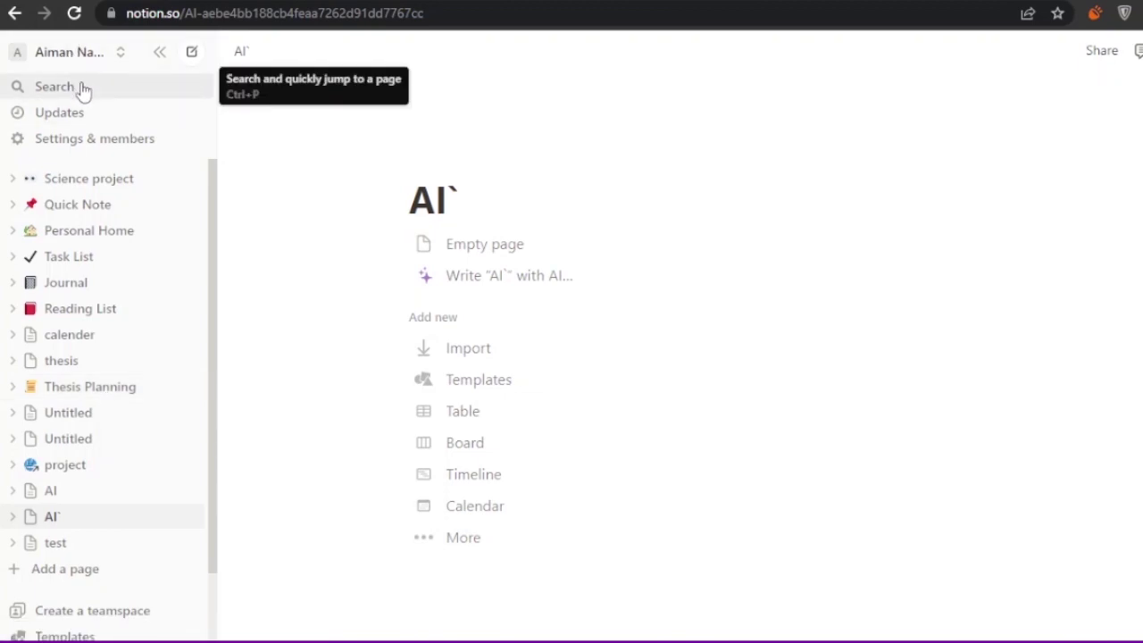
Step: Examine the workspace settings, including the name, icon, public domain and allowed email domains
left_click(95, 147)
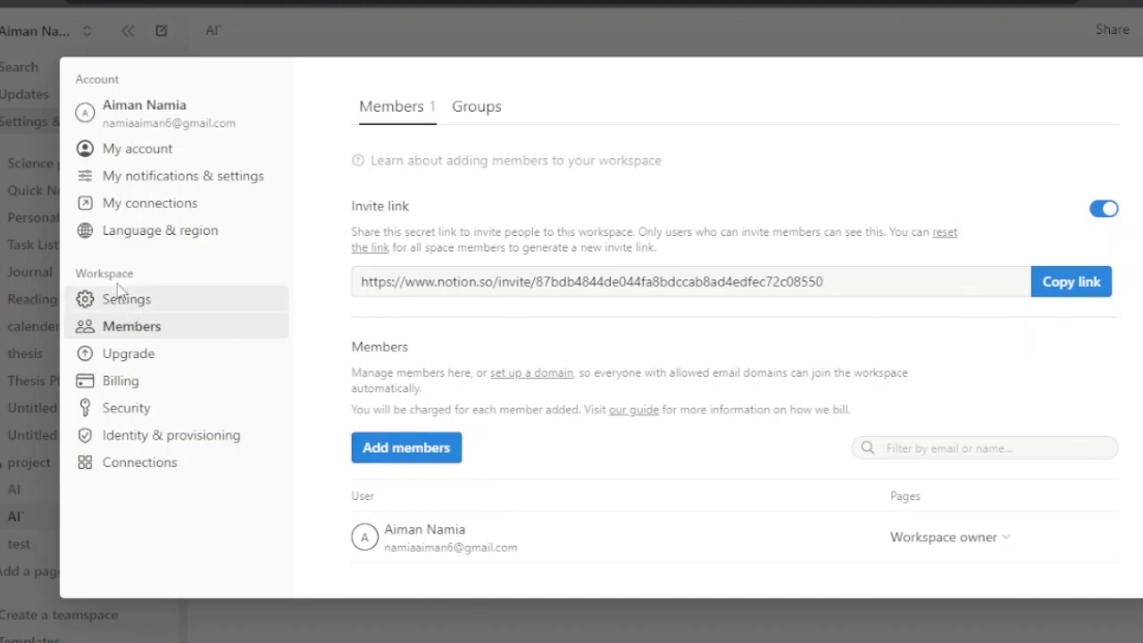
left_click(138, 306)
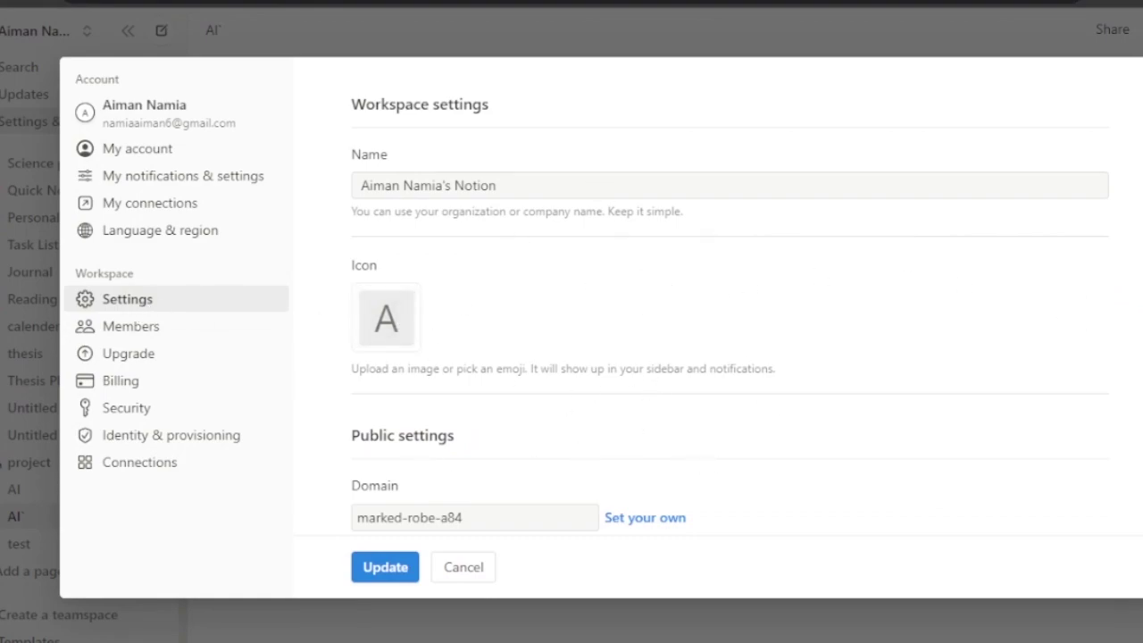
scroll(730, 295, "down", 6)
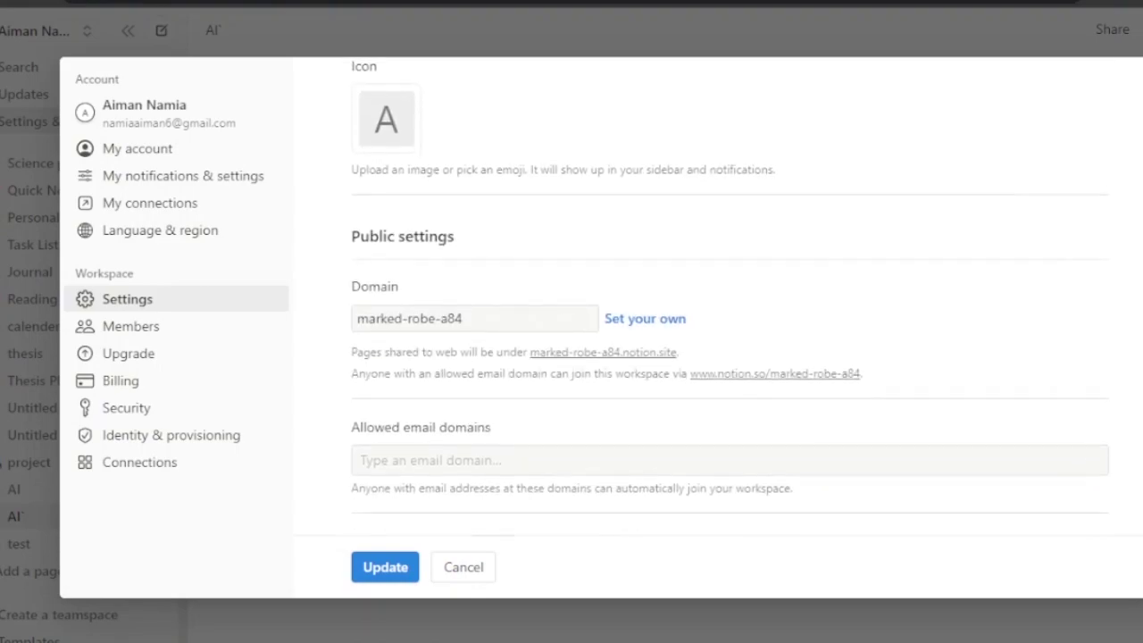
scroll(1127, 457, "up", 1)
scroll(1127, 457, "down", 3)
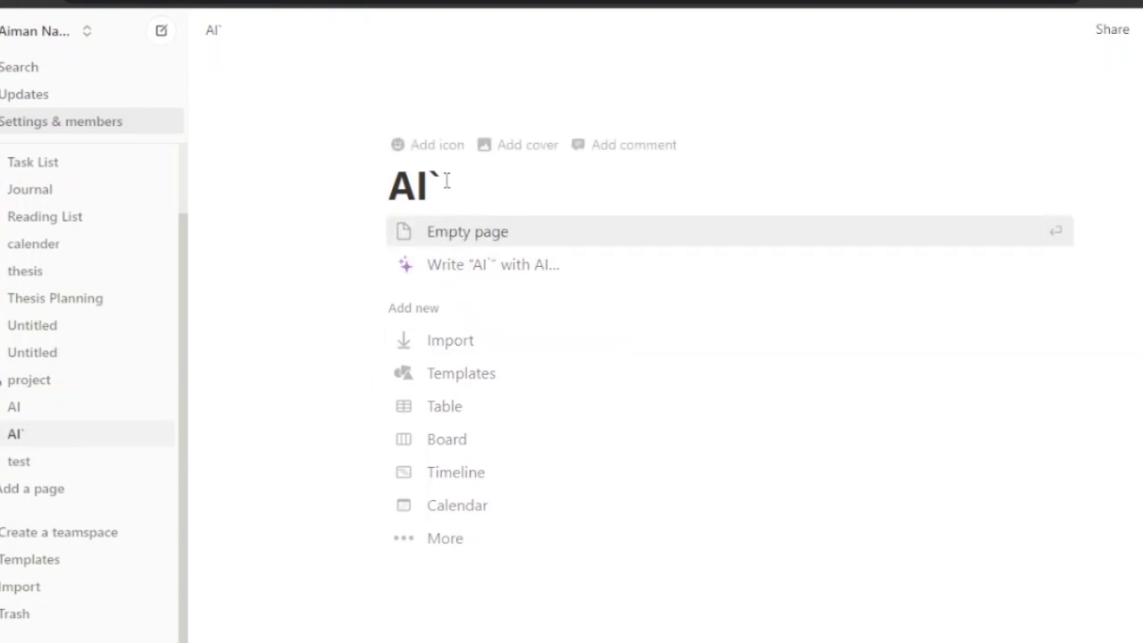
Step: Add an icon to the AI` page and set it to the black heart emoji
left_click(407, 147)
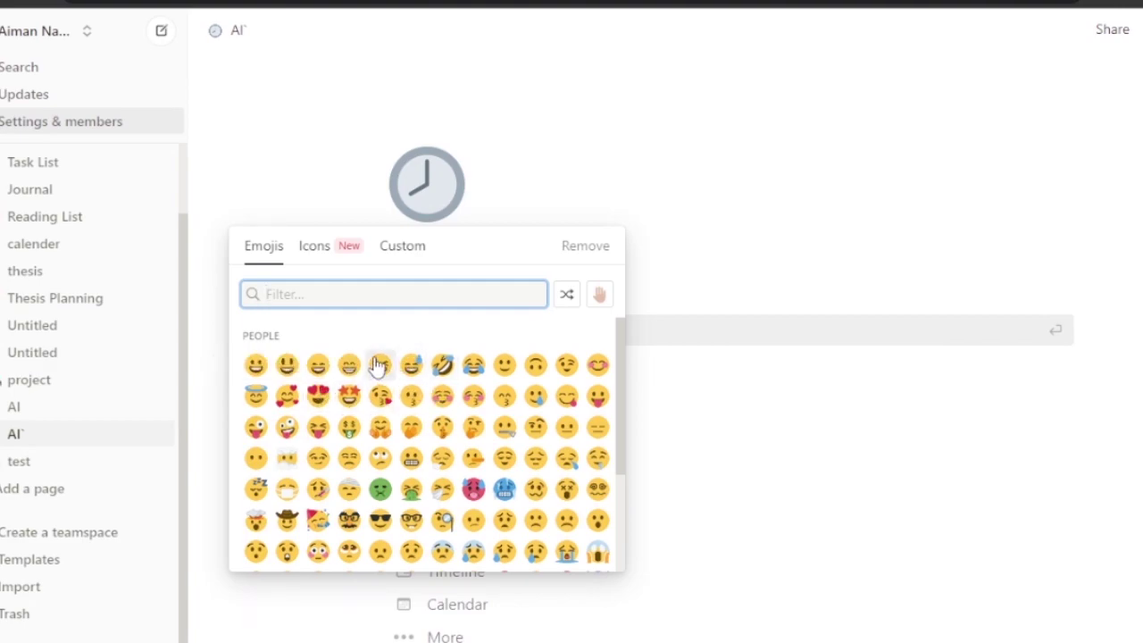
scroll(616, 357, "down", 3)
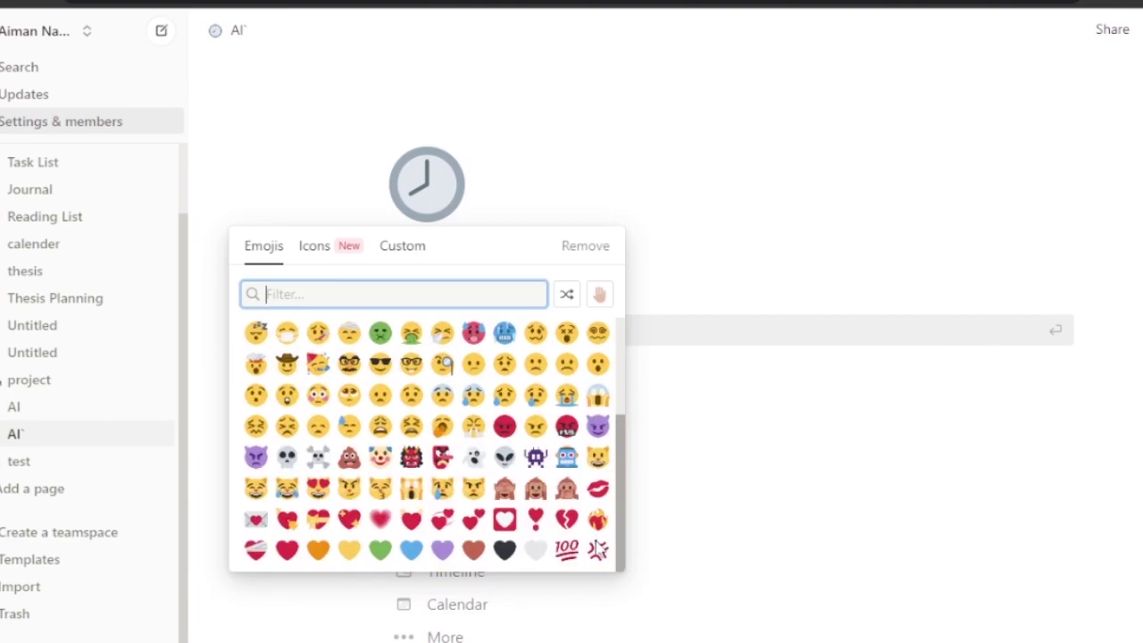
left_click(503, 552)
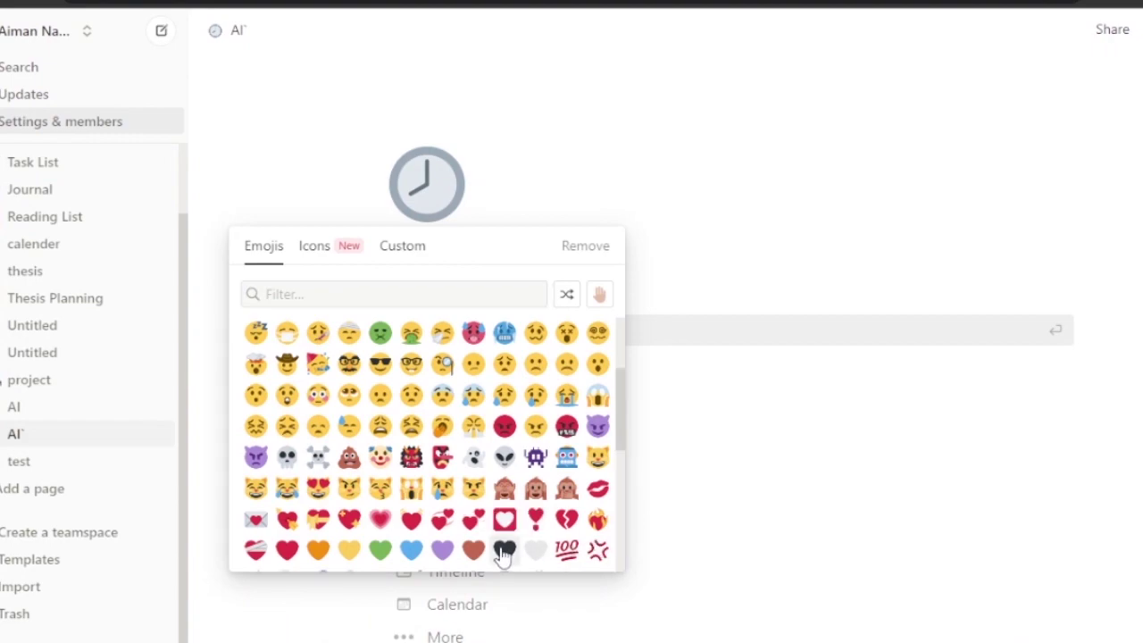
left_click(503, 552)
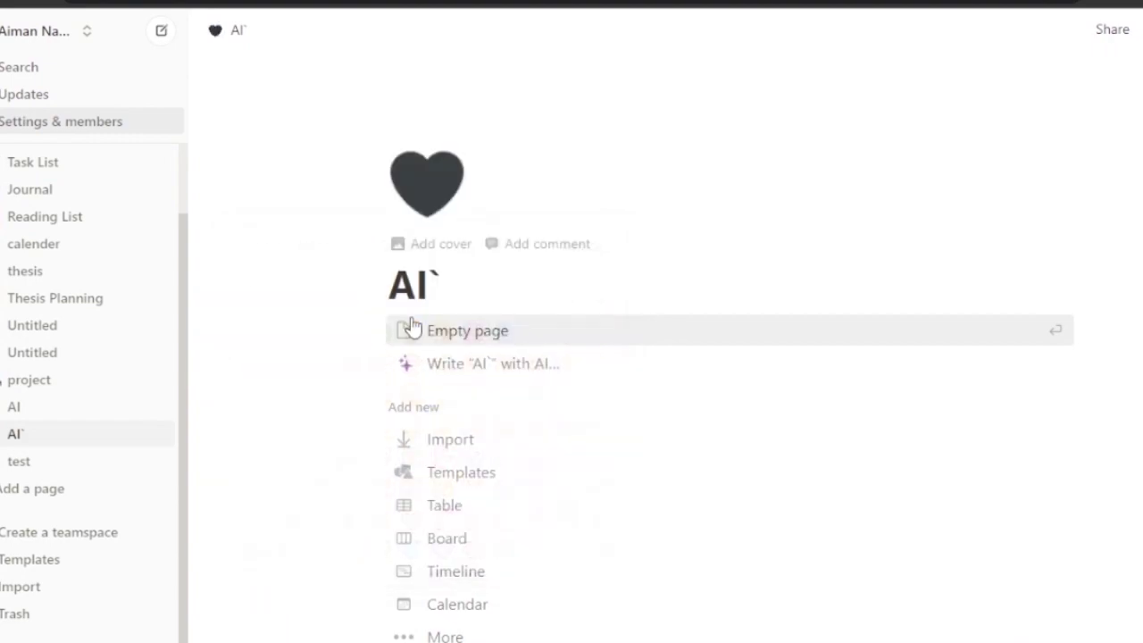
Step: Add a cover image to the AI` page and look through the gallery of alternative covers
left_click(451, 247)
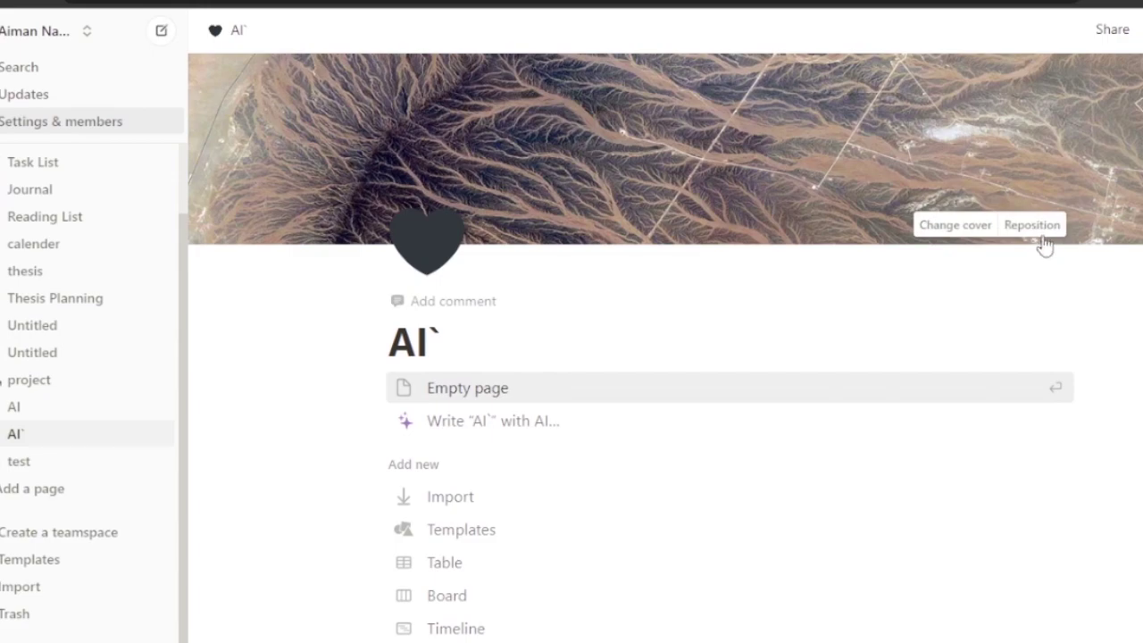
left_click(981, 227)
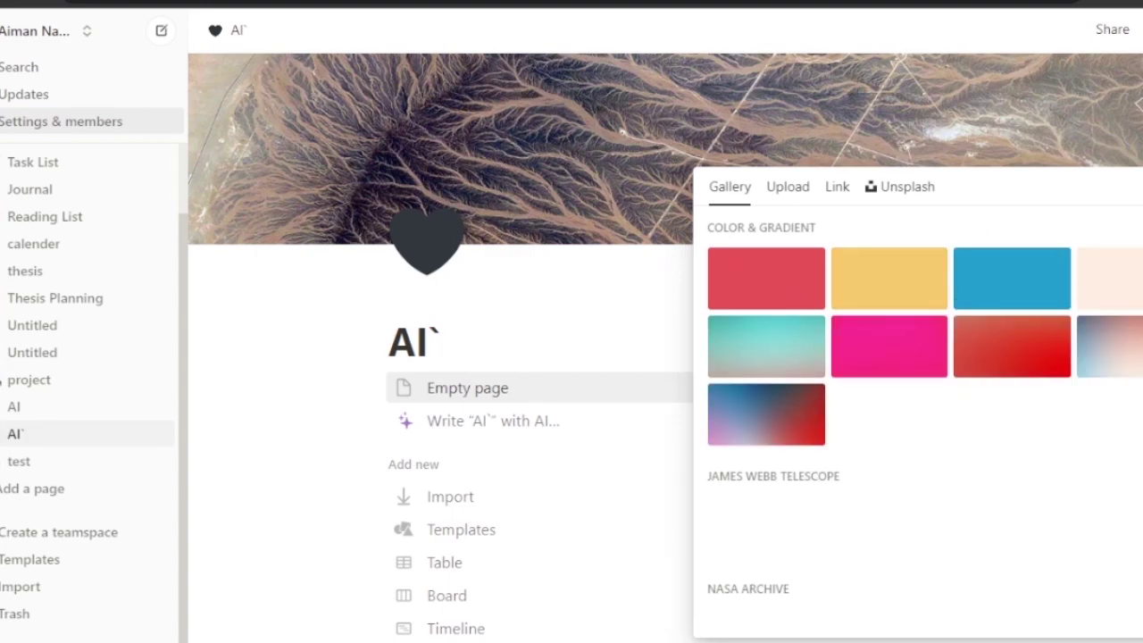
scroll(920, 402, "down", 2)
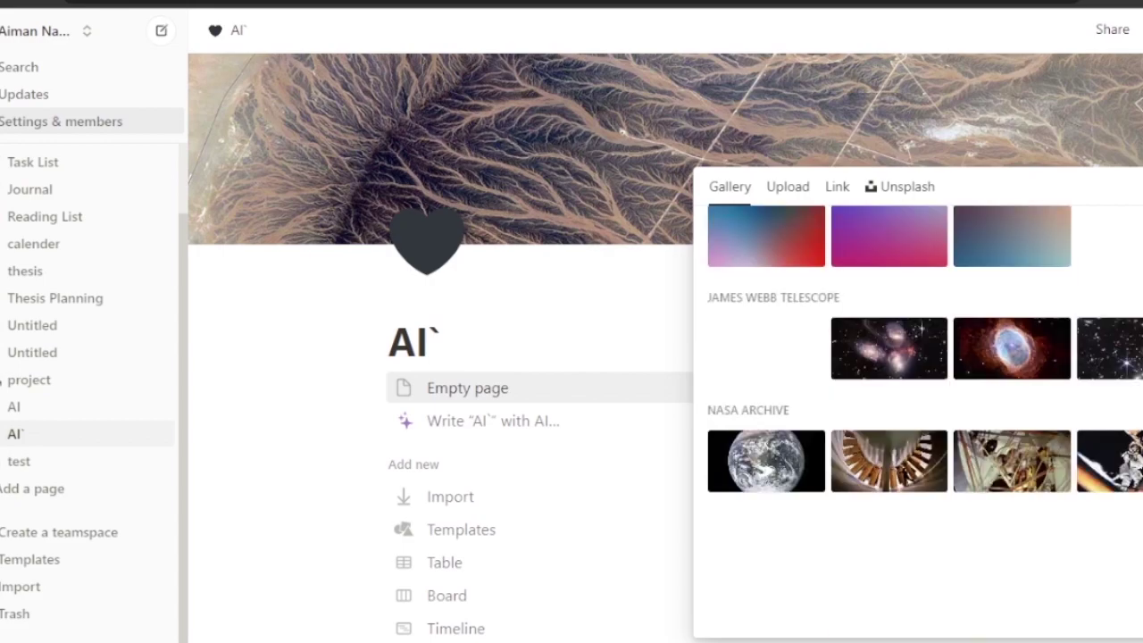
scroll(1116, 352, "down", 2)
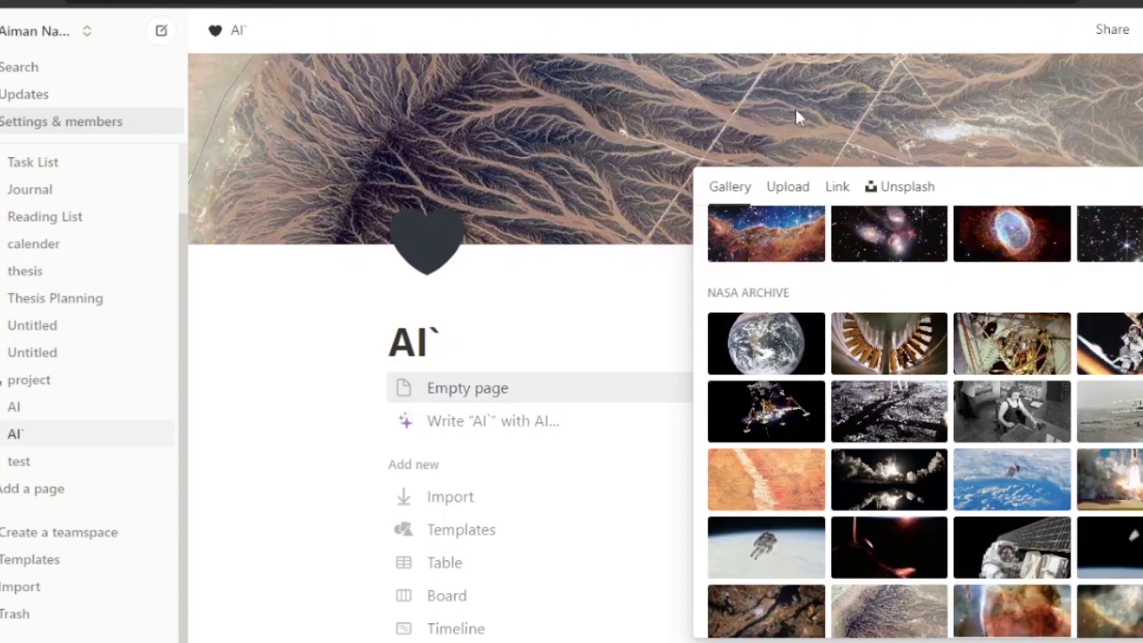
left_click(1012, 90)
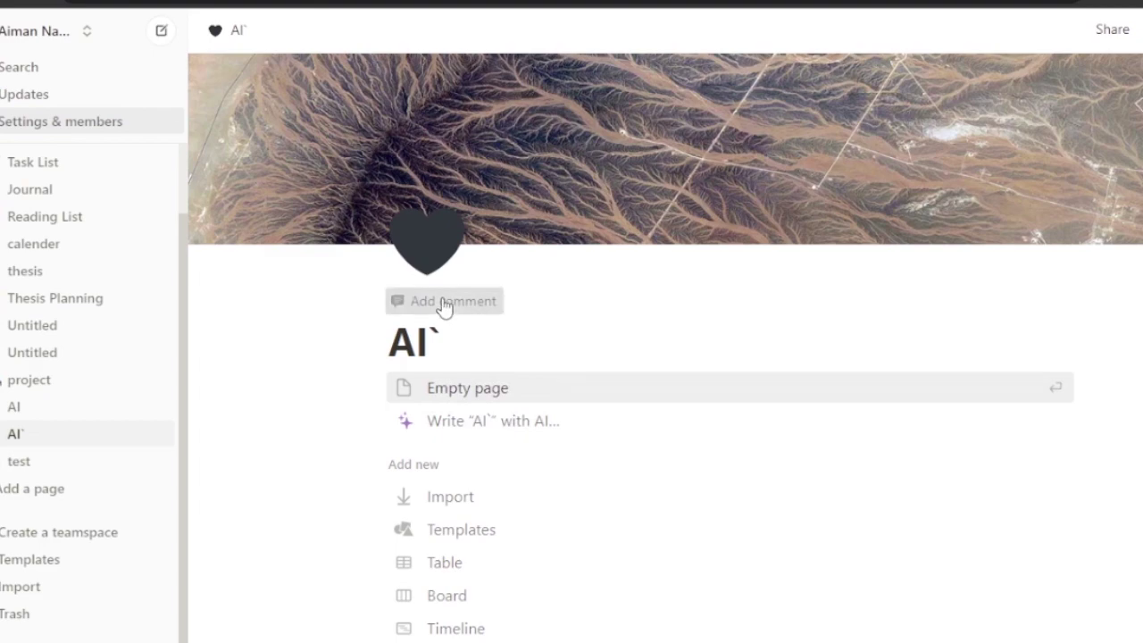
Step: Write the comment "using technology" under the AI` page title
left_click(443, 304)
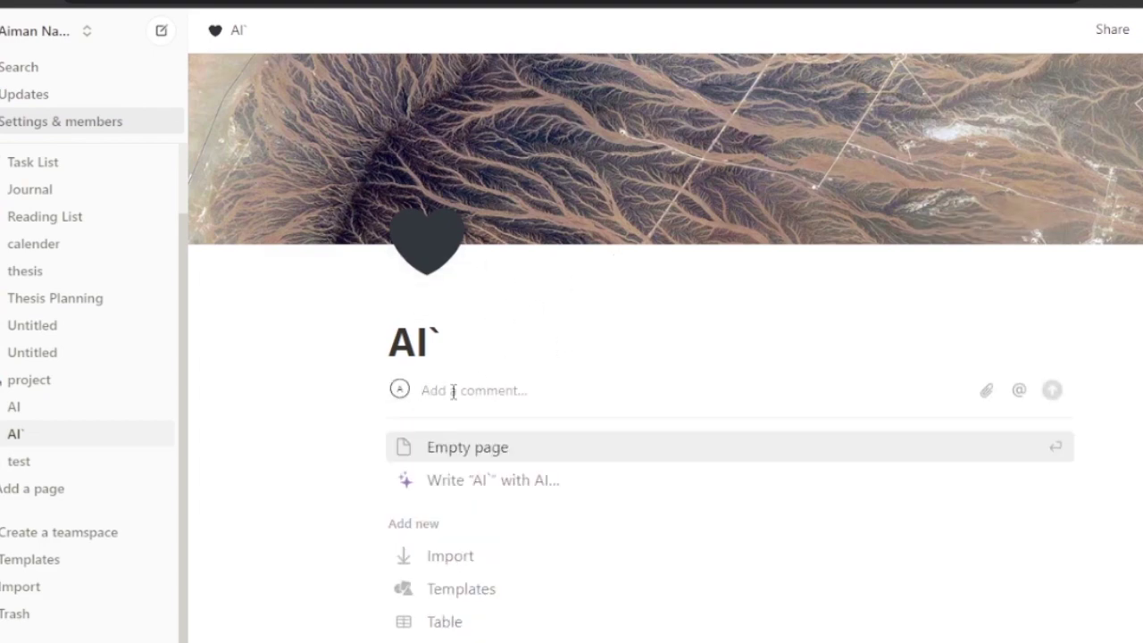
type("using technology")
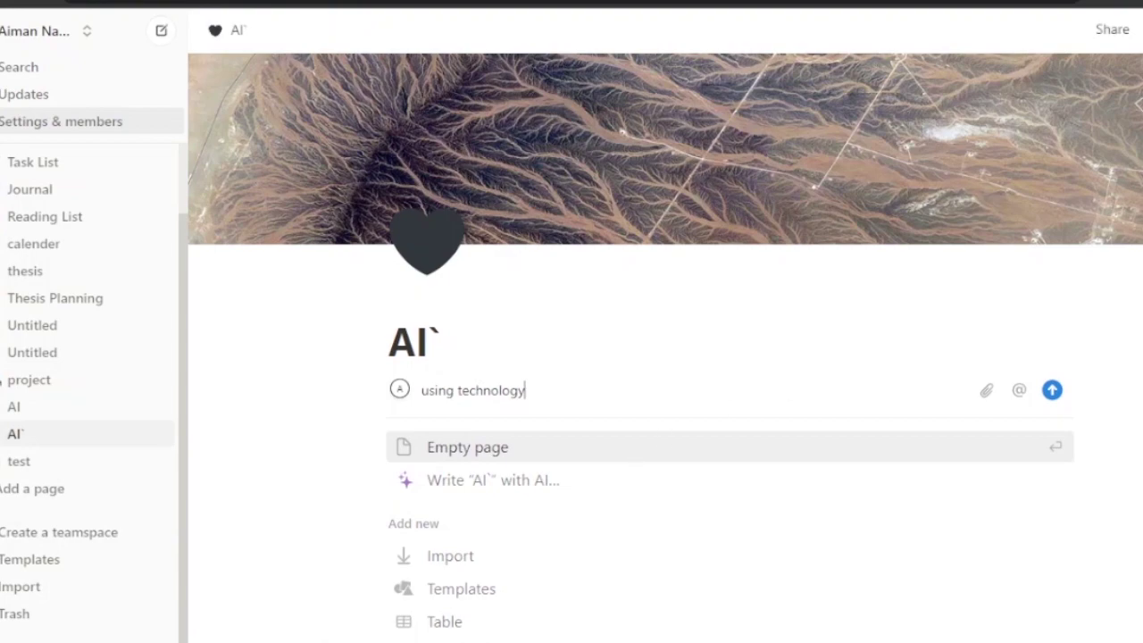
Step: Browse the template gallery, previewing To-do list, Projects & tasks and Meetings and looking through the remaining categories
scroll(630, 453, "down", 2)
scroll(665, 358, "down", 3)
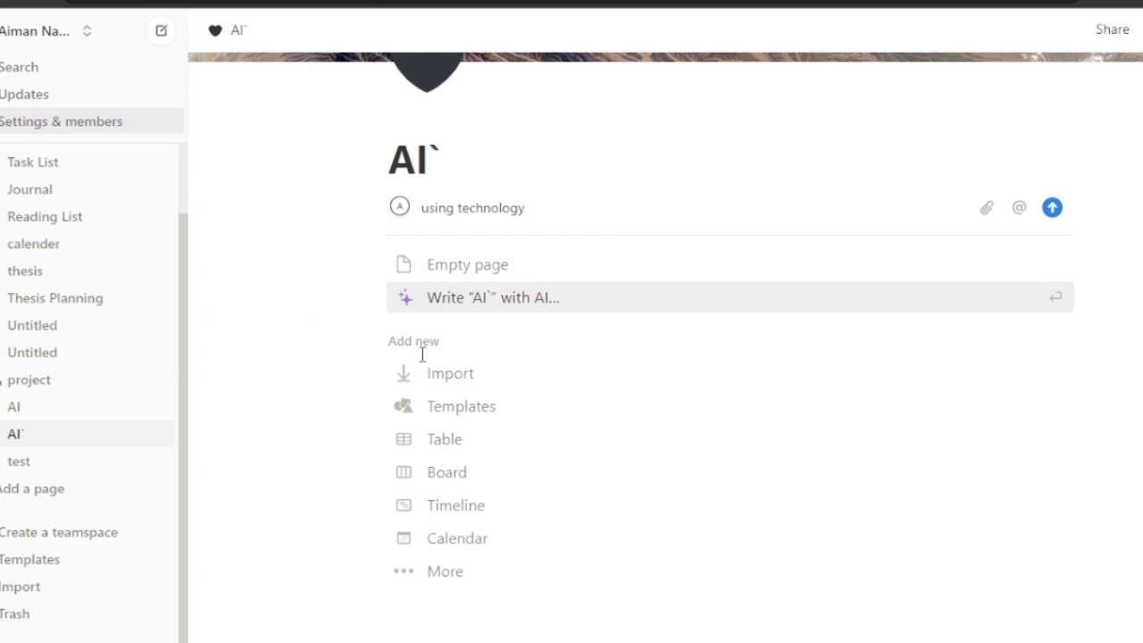
left_click(456, 420)
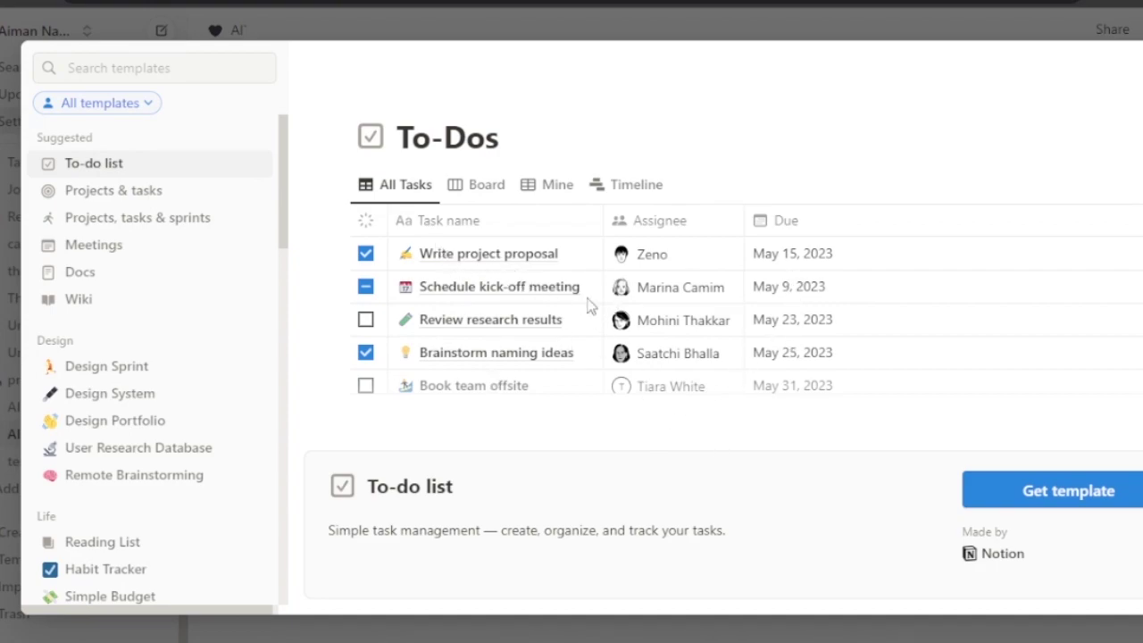
left_click(146, 204)
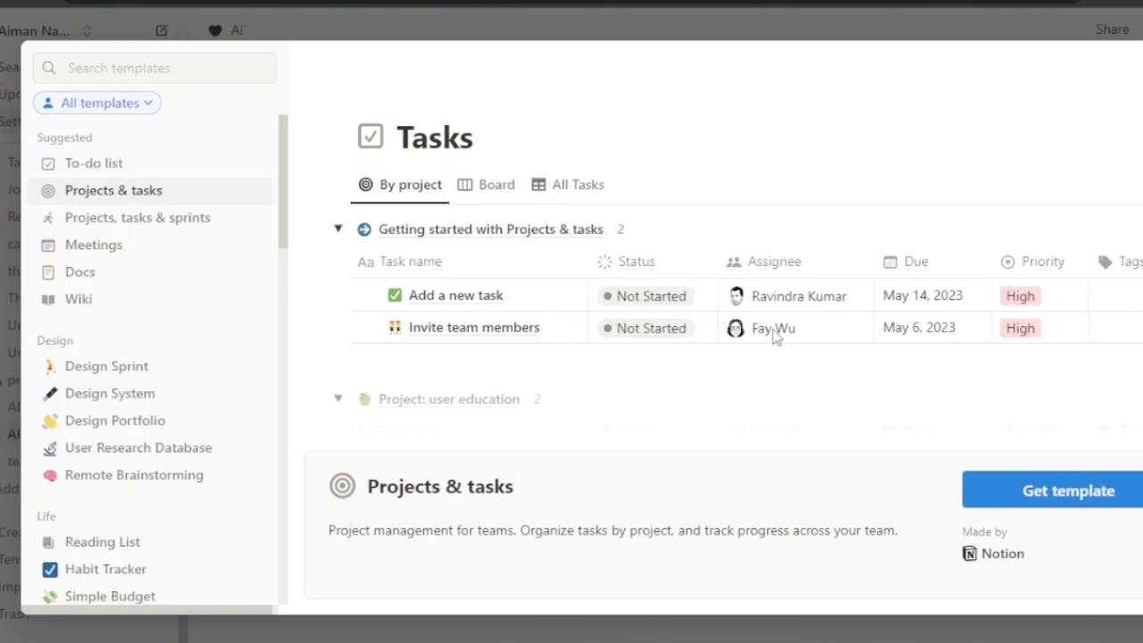
left_click(155, 253)
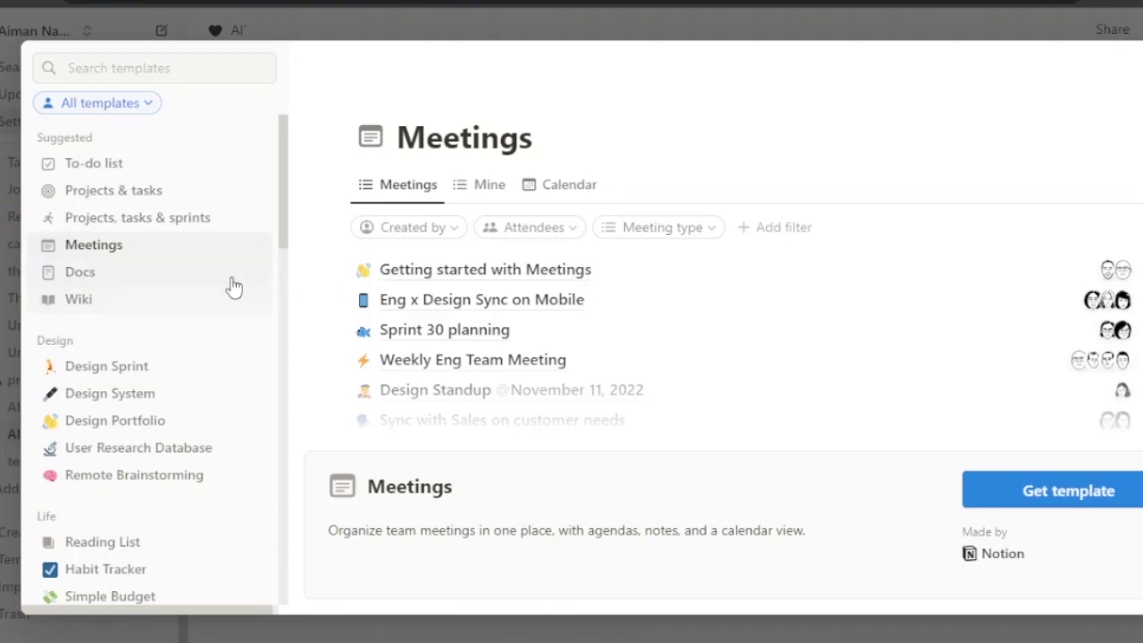
left_click_drag(278, 197, 270, 294)
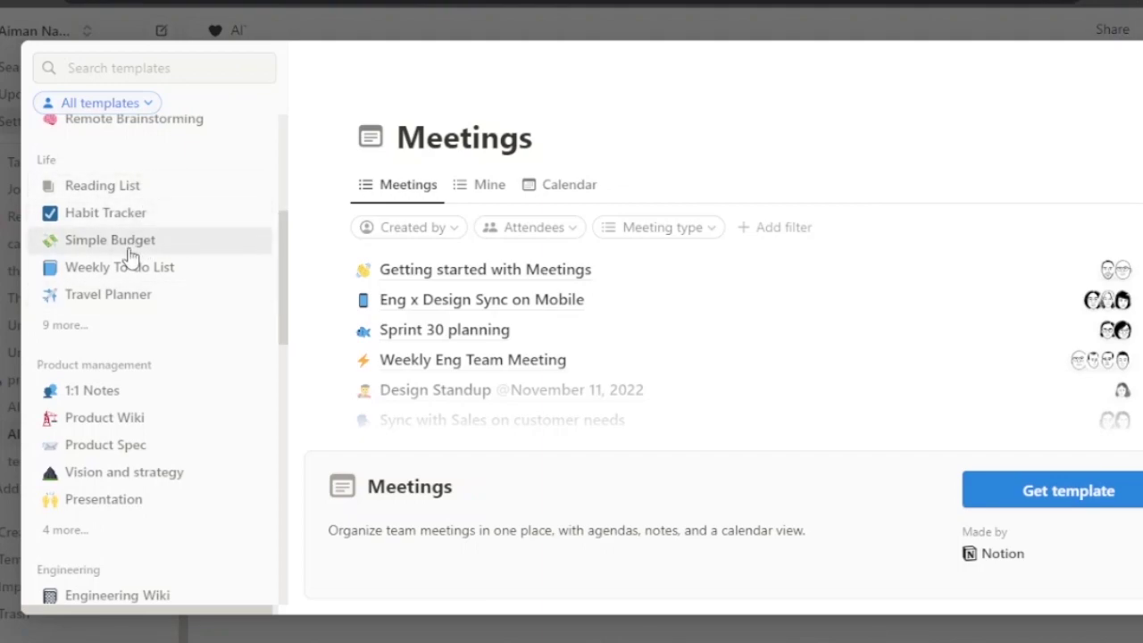
left_click_drag(280, 259, 280, 266)
scroll(280, 266, "down", 3)
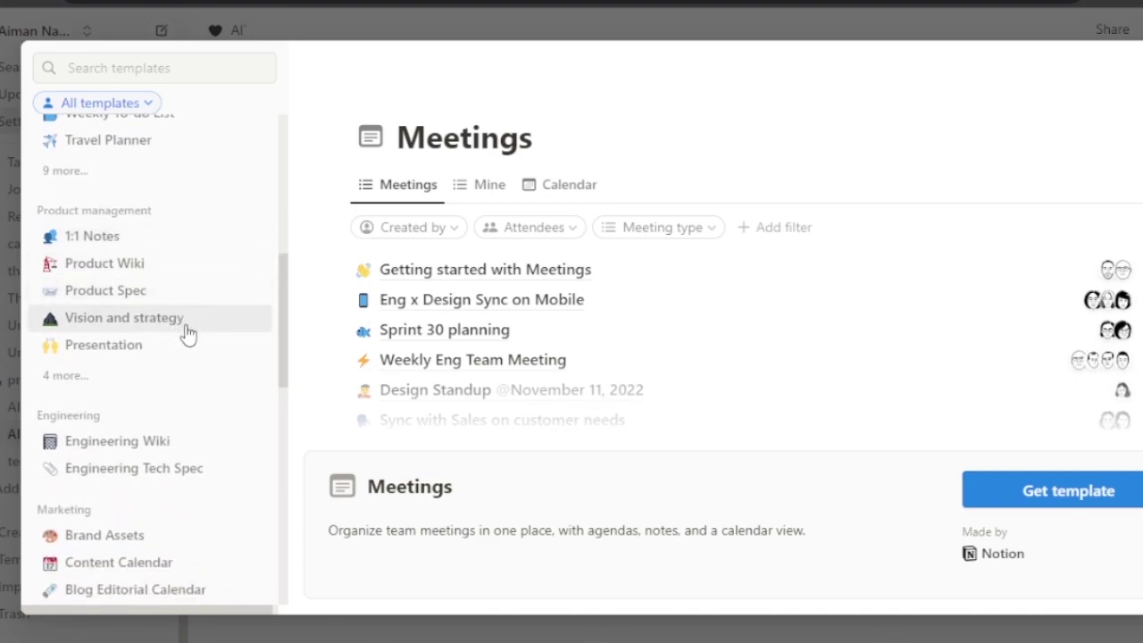
left_click_drag(279, 329, 361, 527)
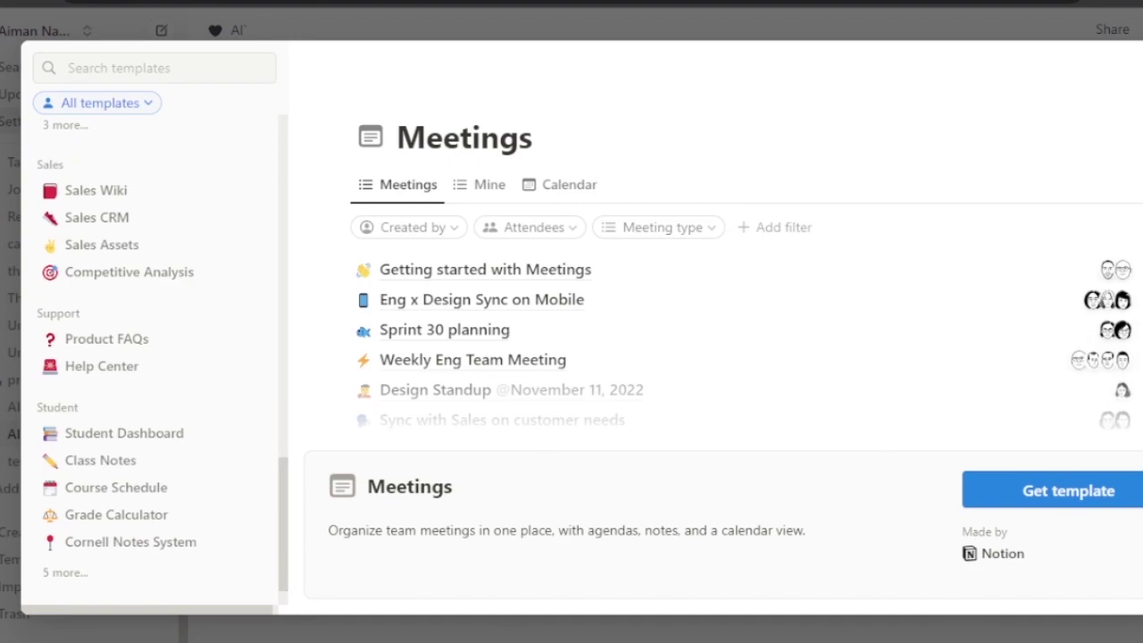
key("Escape")
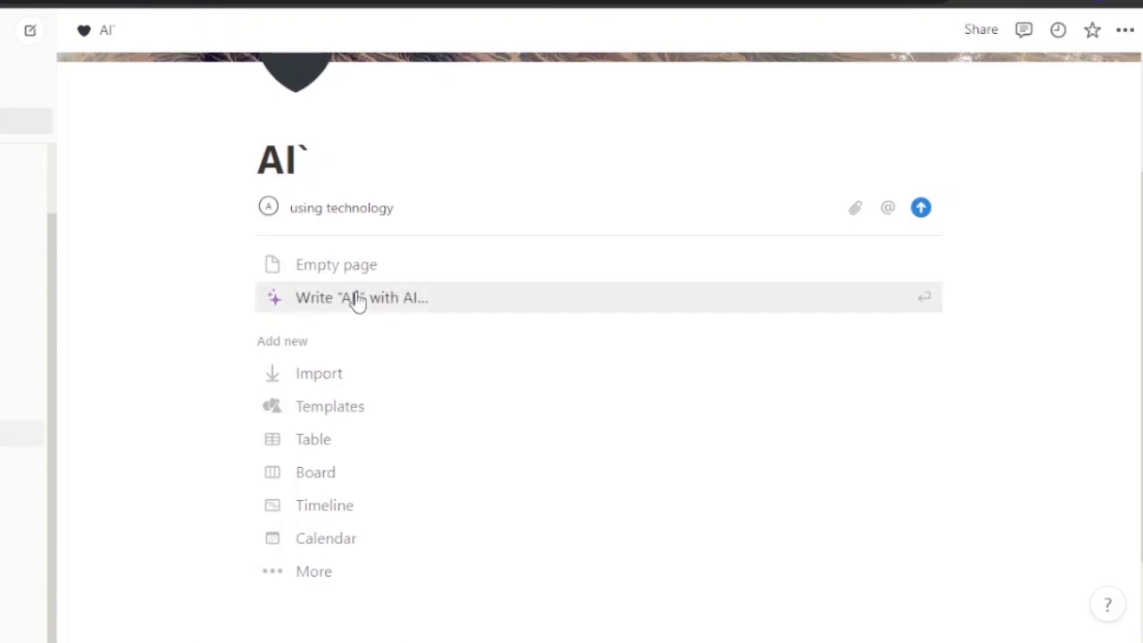
Step: Have AI generate the page content from the prompt "Write about economical crises" and review the text
key("Up")
left_click(363, 304)
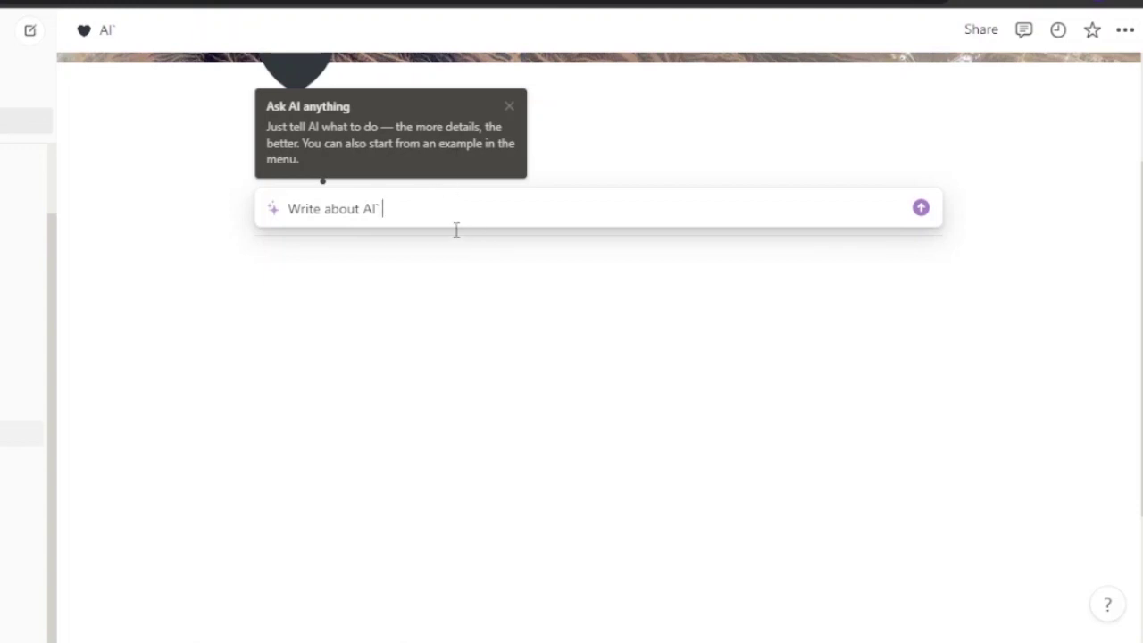
key("BackSpace")
key("BackSpace")
key("BackSpace")
type("t economical crises")
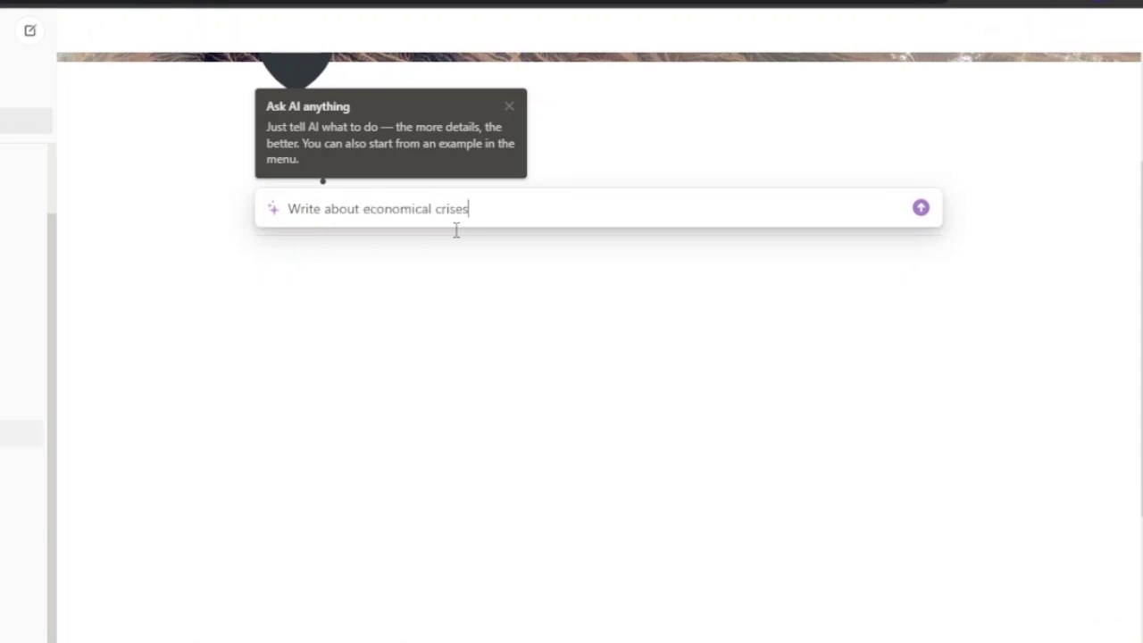
key("Return")
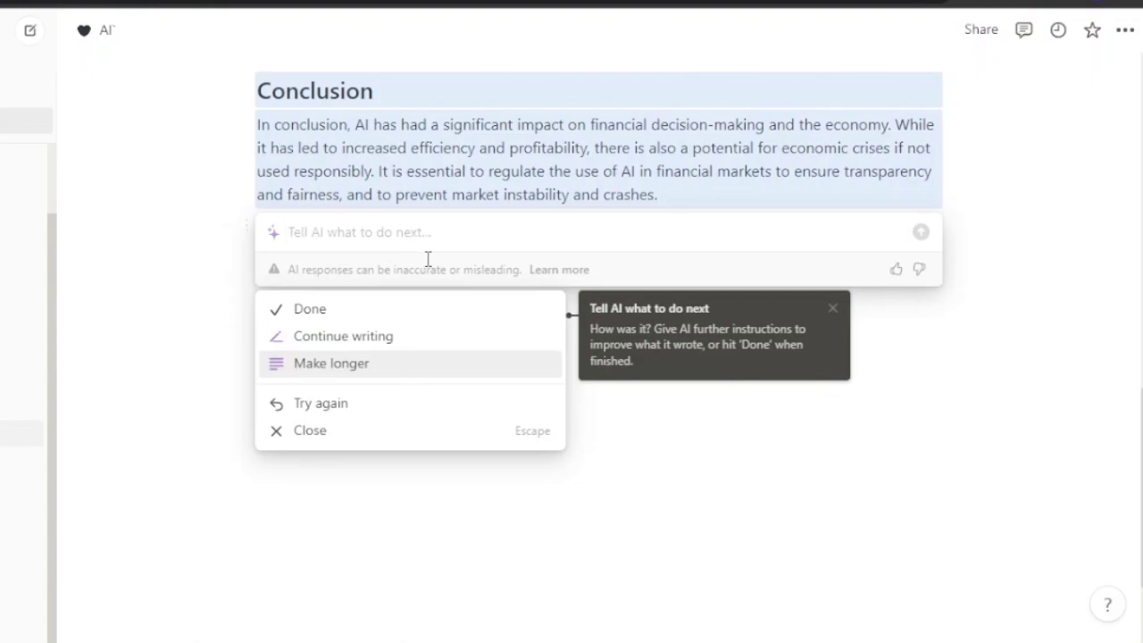
scroll(1045, 301, "up", 6)
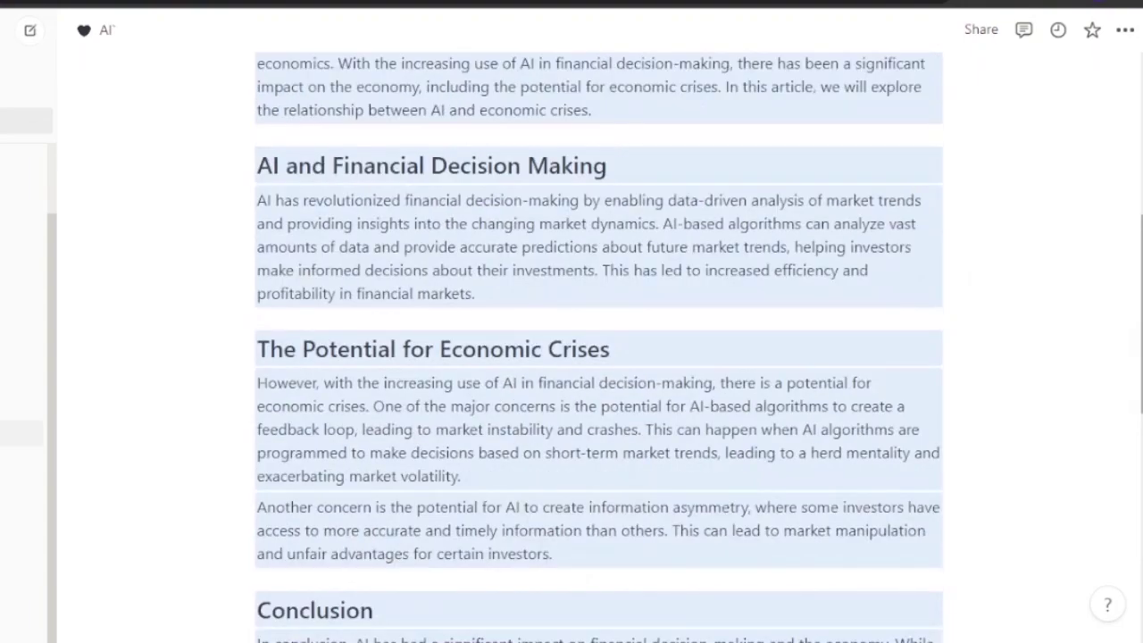
scroll(1046, 301, "up", 4)
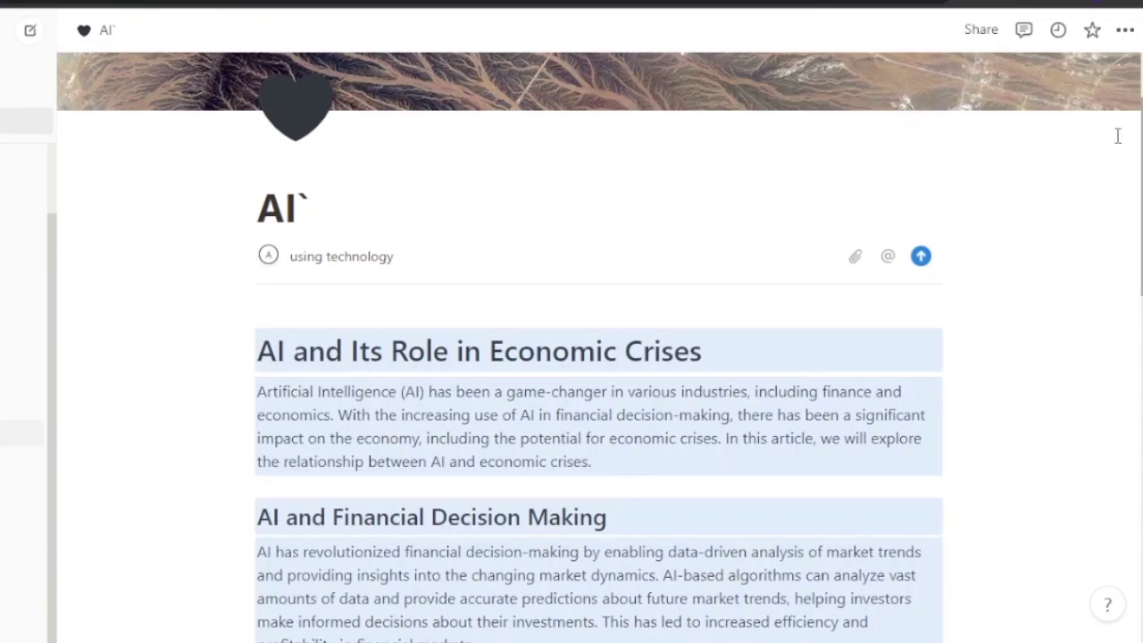
scroll(598, 358, "up", 3)
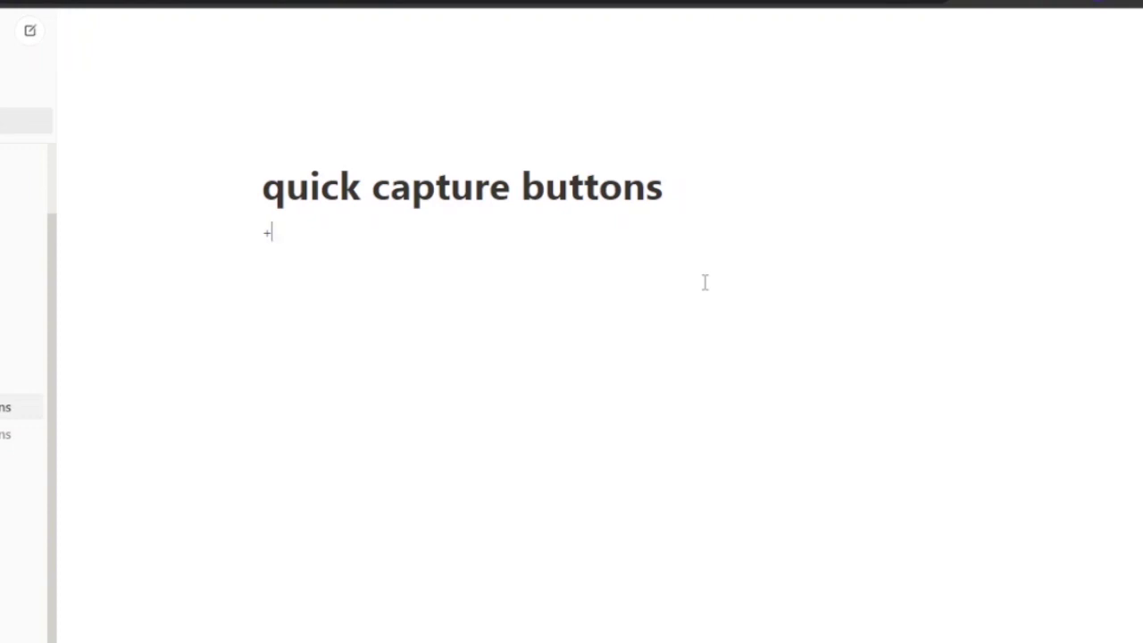
Step: Insert an inline database on the quick capture buttons page and title it "tasks"
key("BackSpace")
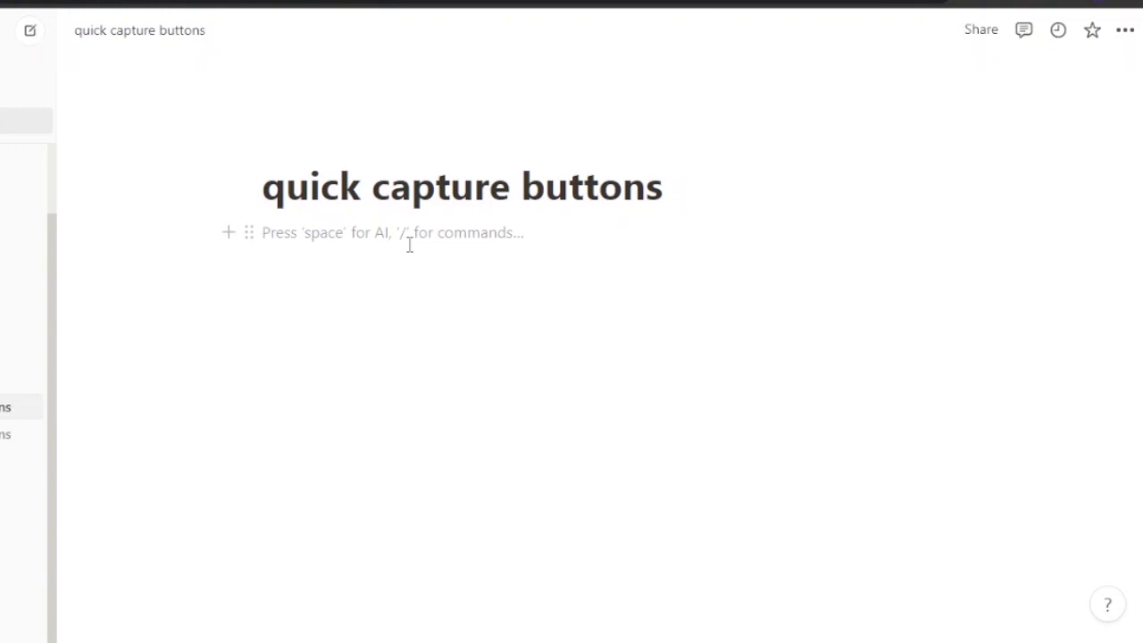
type("/datab")
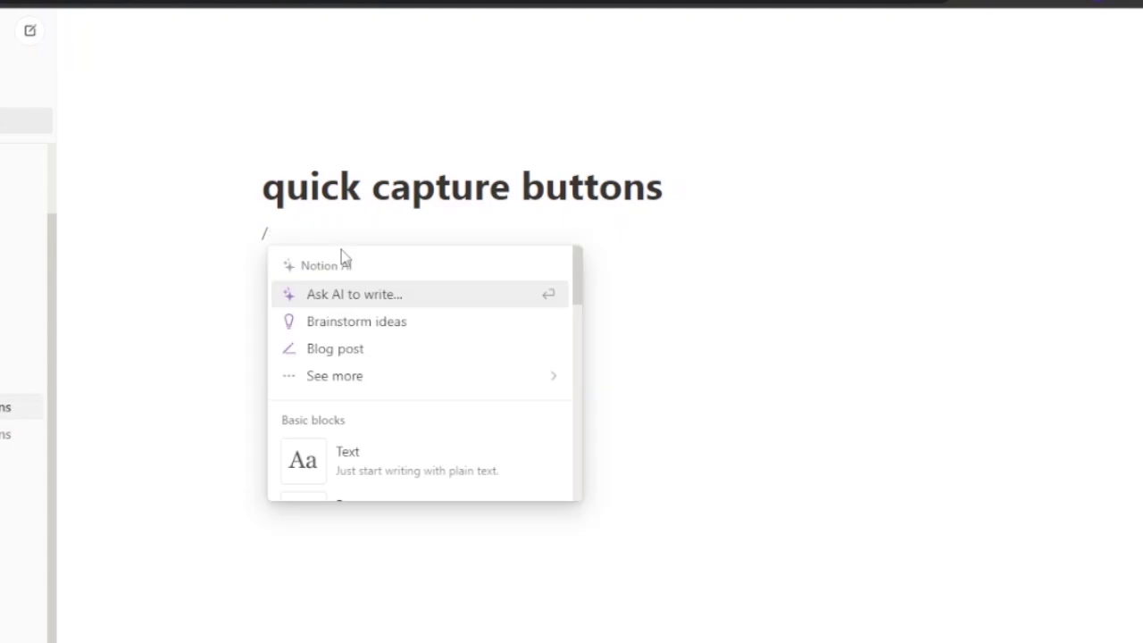
type("da")
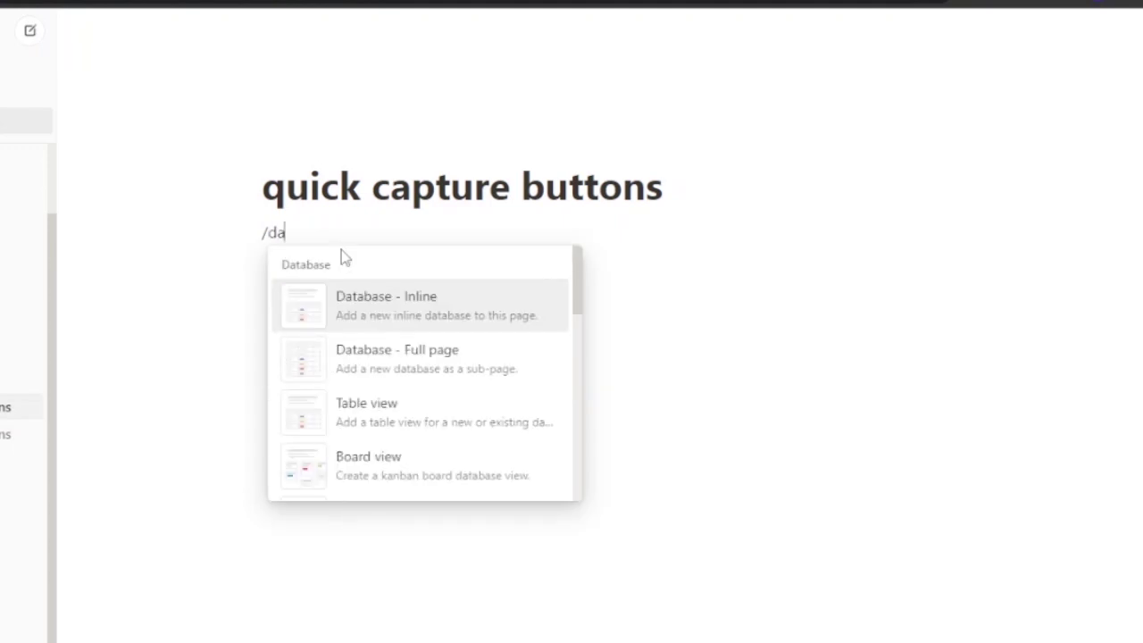
left_click(375, 301)
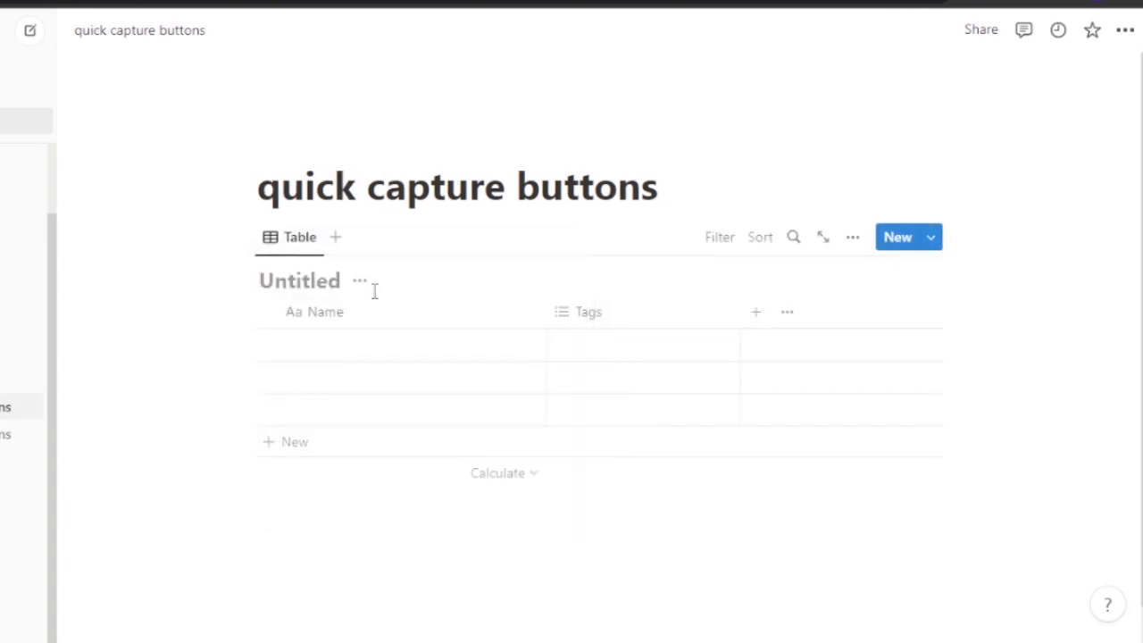
type("ta")
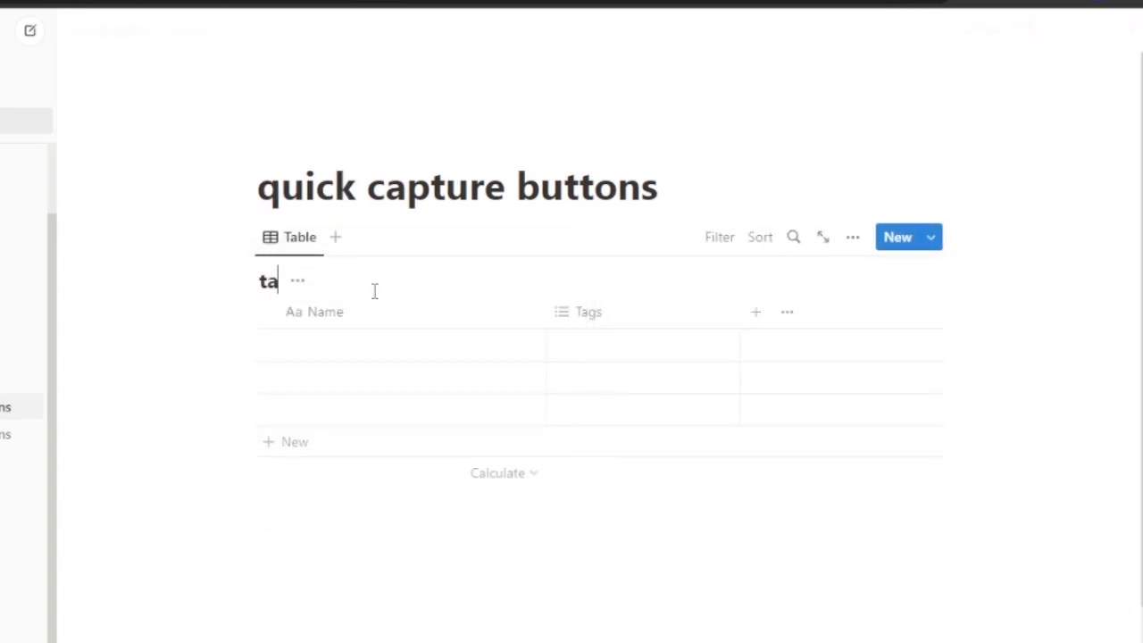
type("sks")
Step: Rename the Name column of the tasks database to "task 1"
left_click(353, 319)
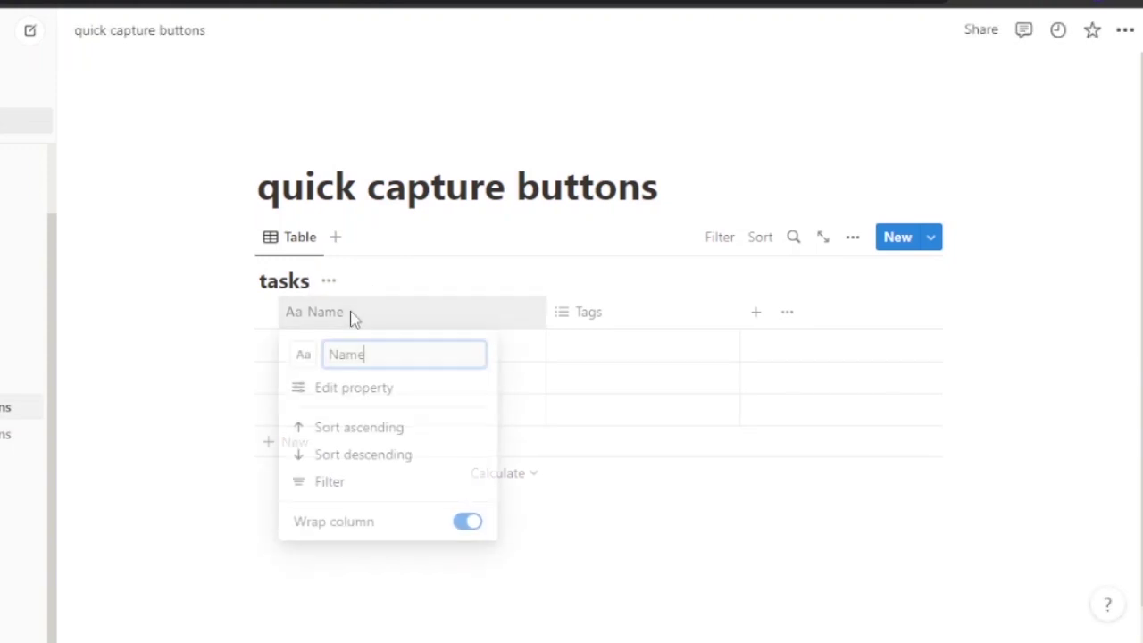
key("BackSpace")
key("BackSpace")
key("BackSpace")
type("task 1")
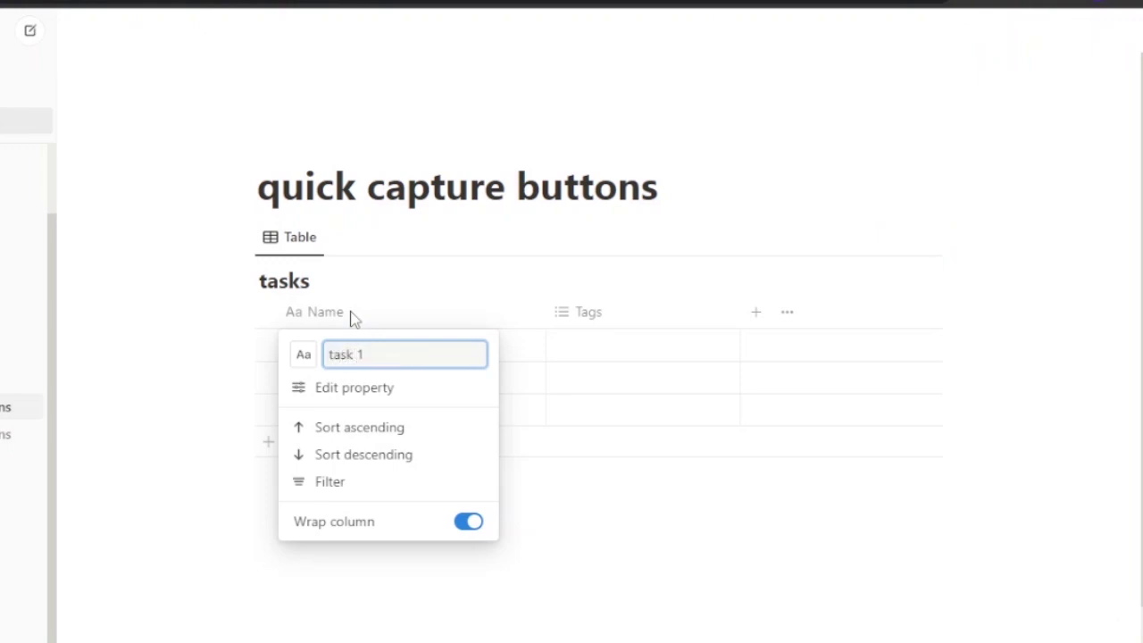
left_click(605, 319)
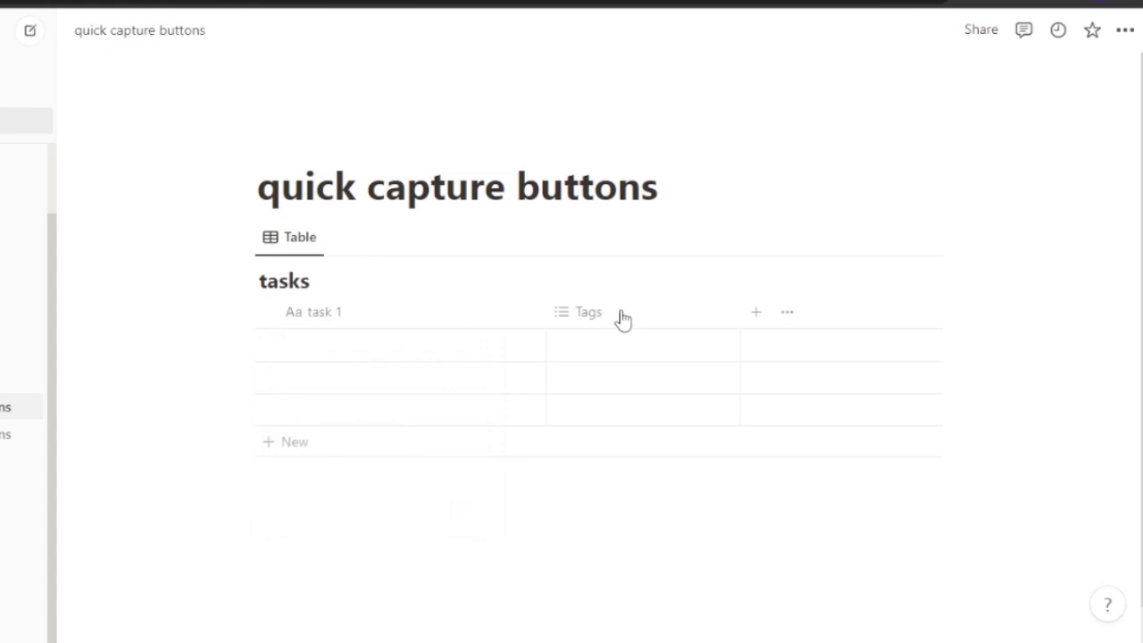
Step: Delete the Tags property from the tasks database
left_click(620, 317)
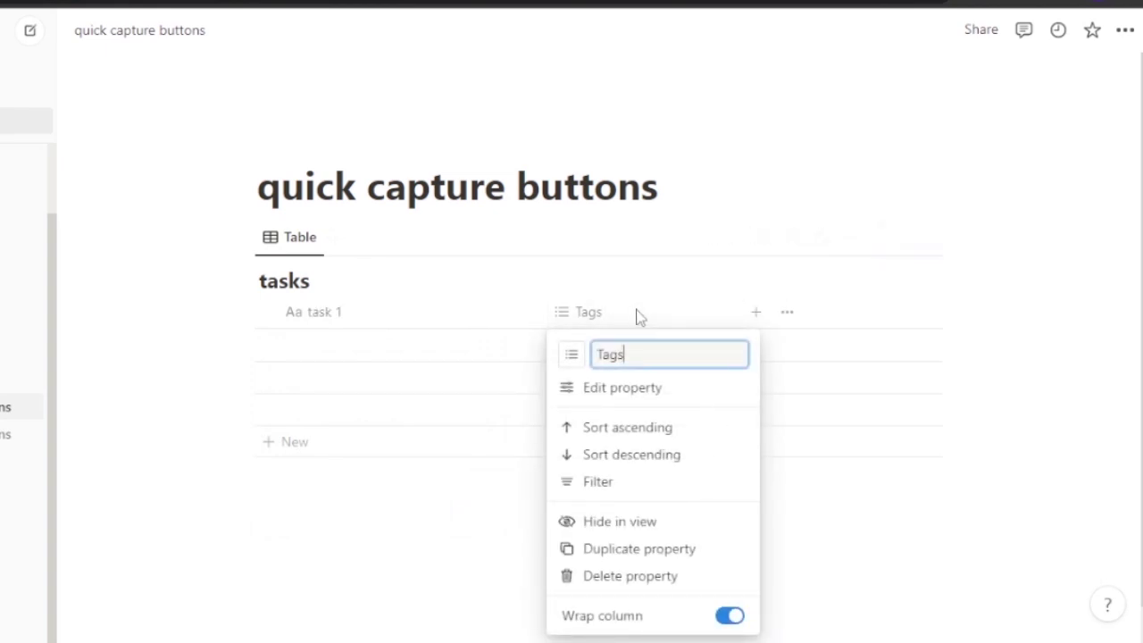
left_click(625, 577)
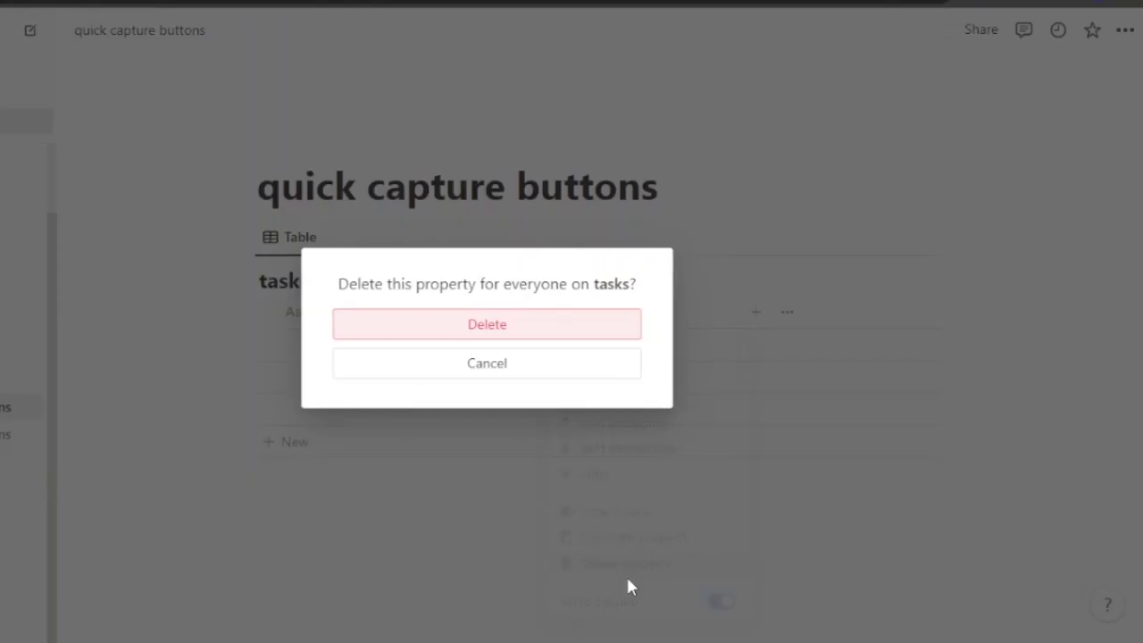
left_click(543, 336)
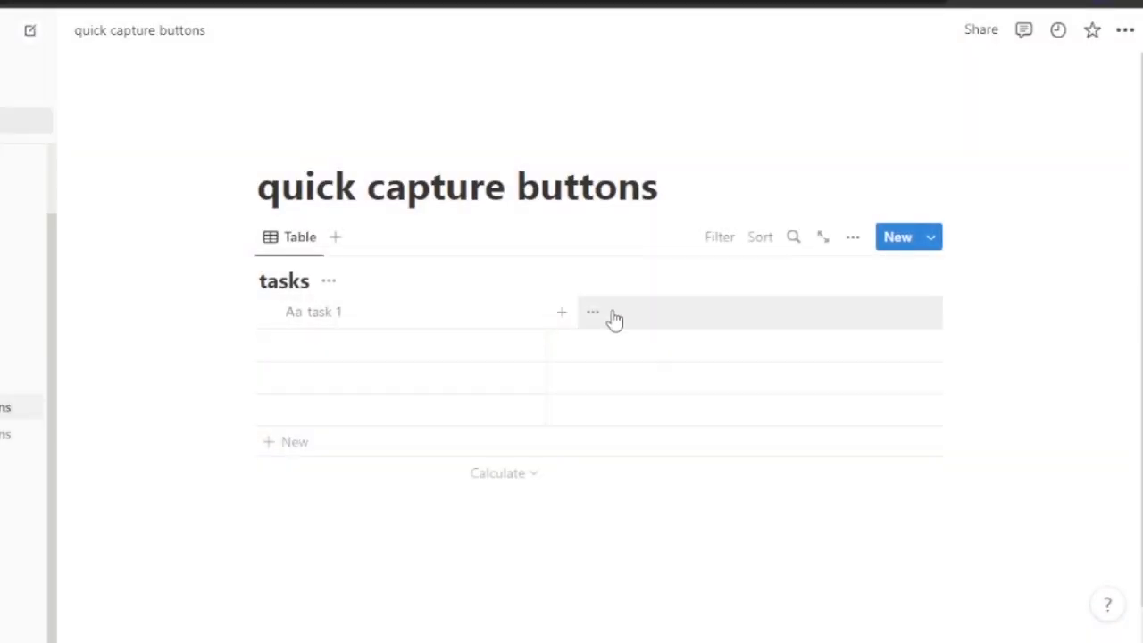
Step: Add a Checkbox property to the tasks database, keeping its default name
left_click(572, 319)
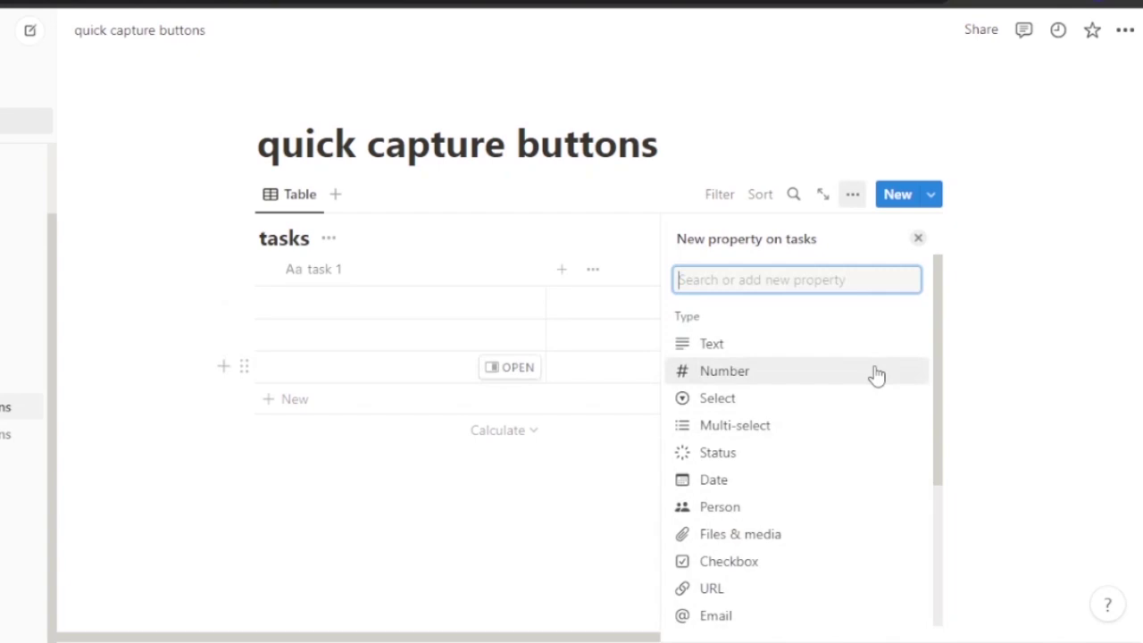
left_click(732, 561)
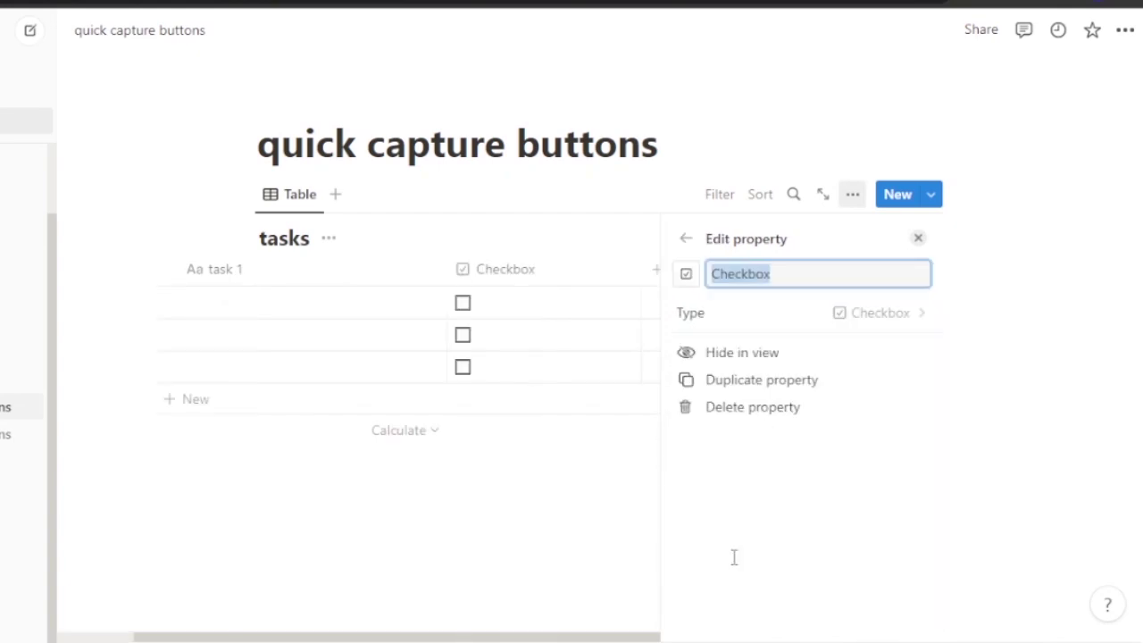
key("Escape")
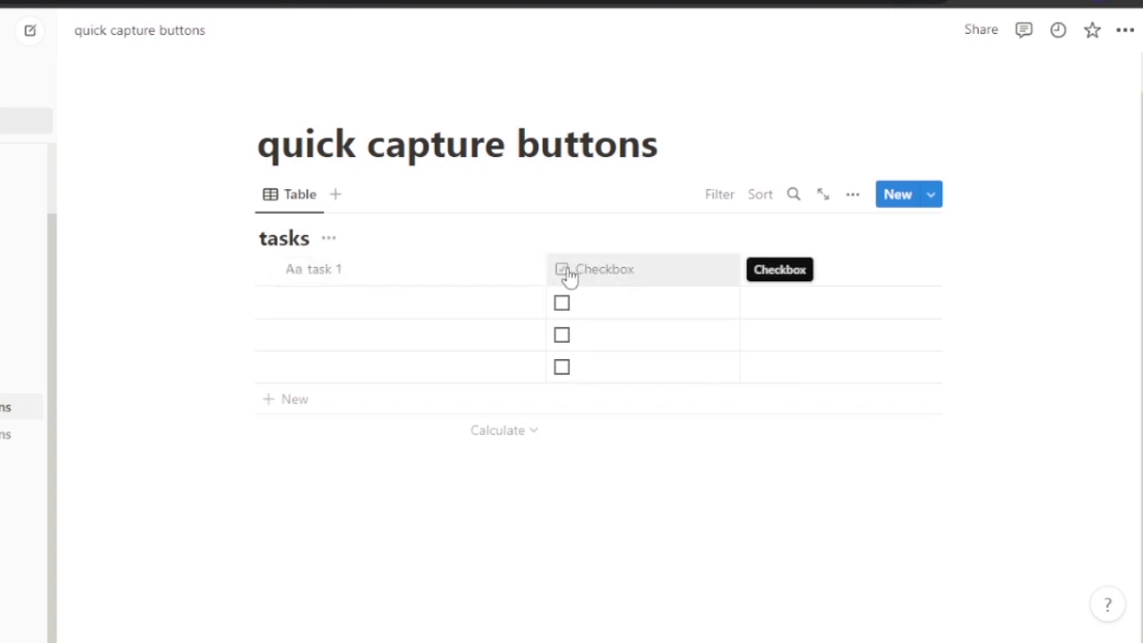
left_click(569, 274)
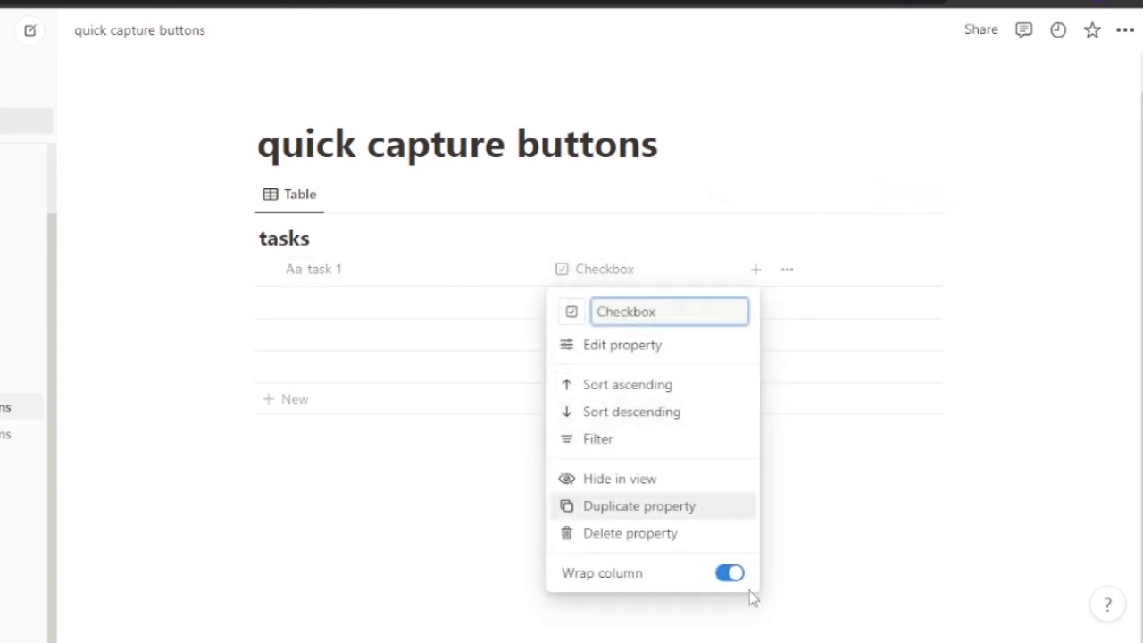
Step: Enter "task 2" in the first row of the tasks table and try its checkbox on and off
left_click(348, 294)
type("ta")
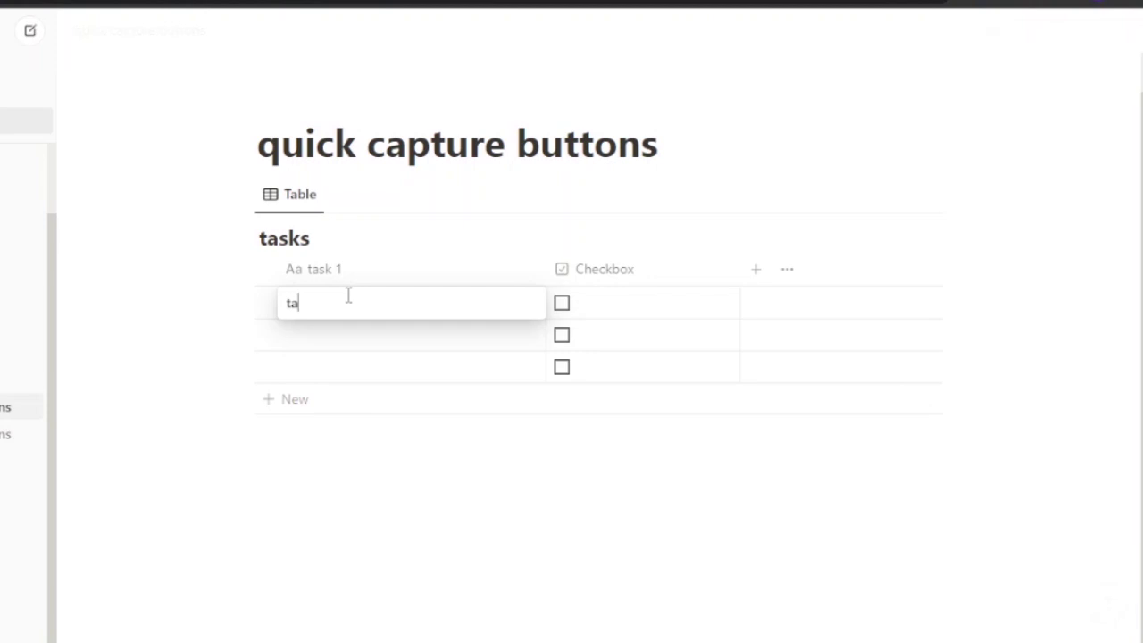
type("sk 2")
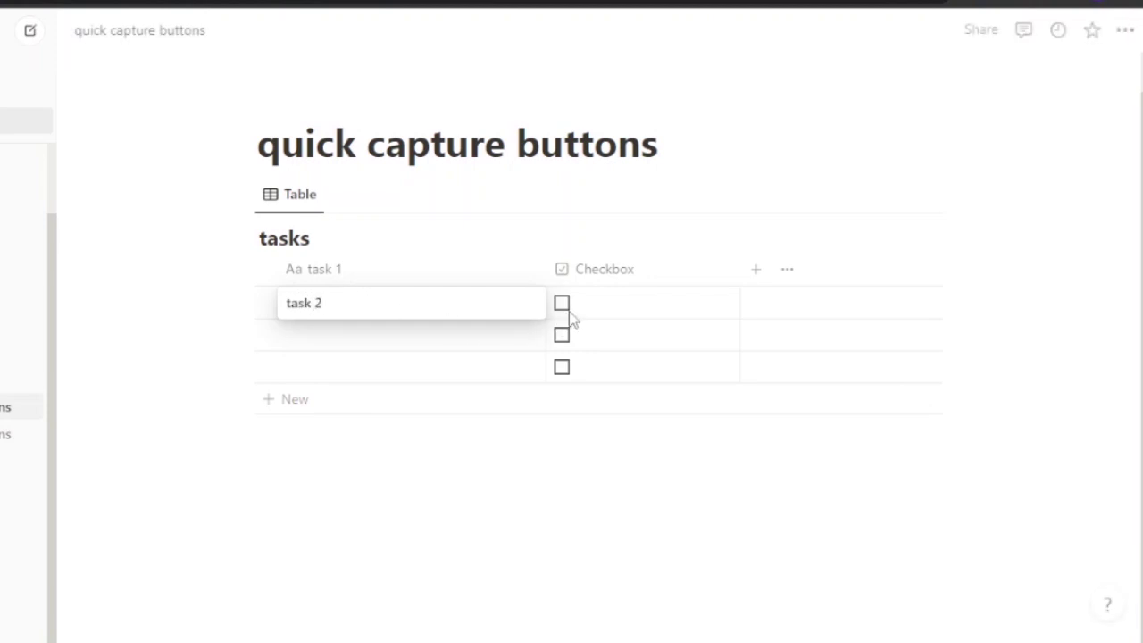
key("Escape")
left_click(563, 306)
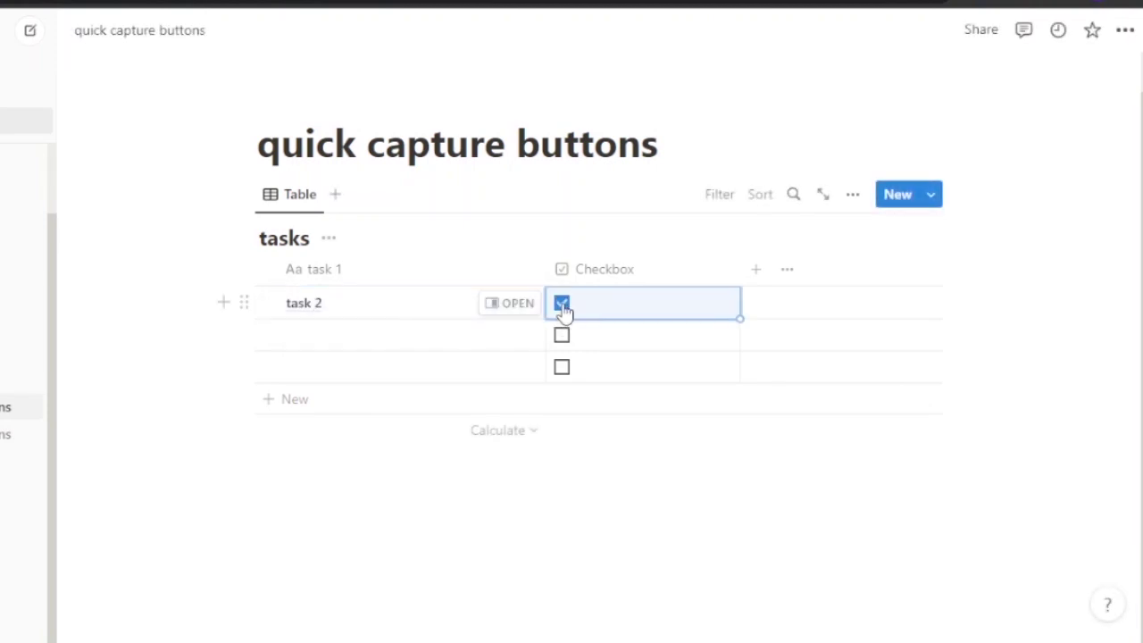
left_click(563, 306)
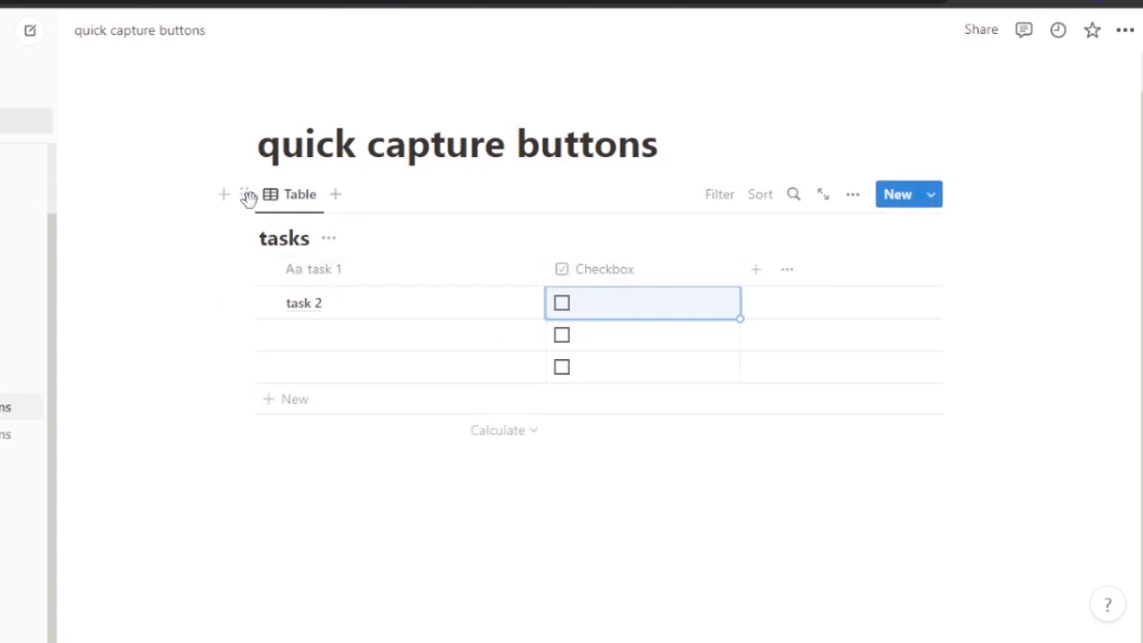
Step: Move the tasks table further down the page and insert a button block above it
left_click_drag(243, 194, 242, 259)
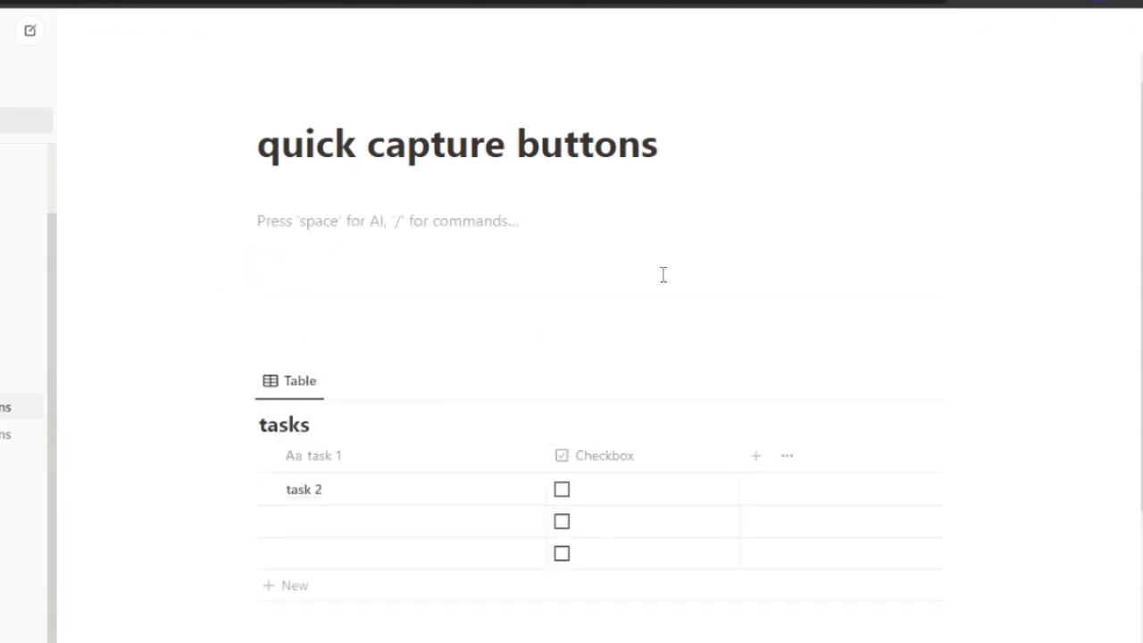
type("/")
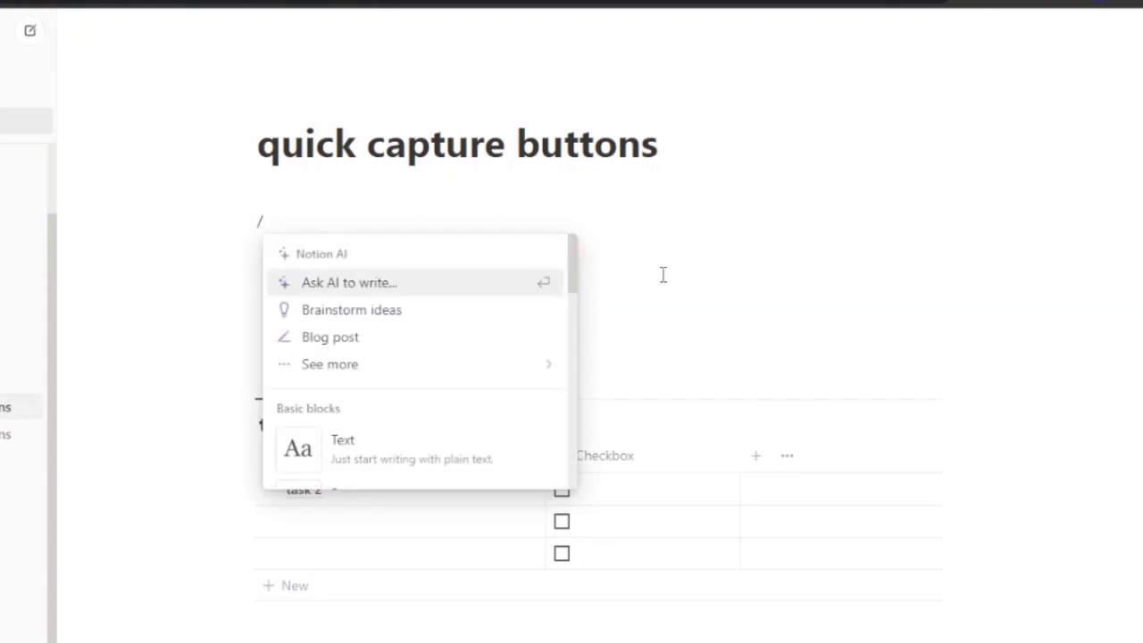
type("but")
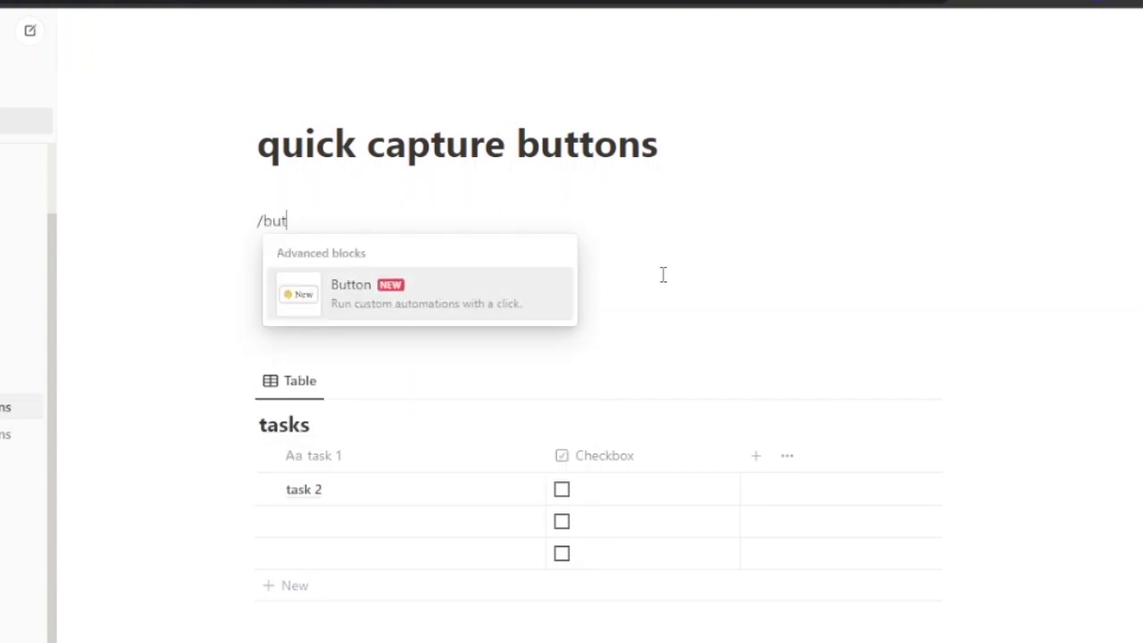
left_click(367, 302)
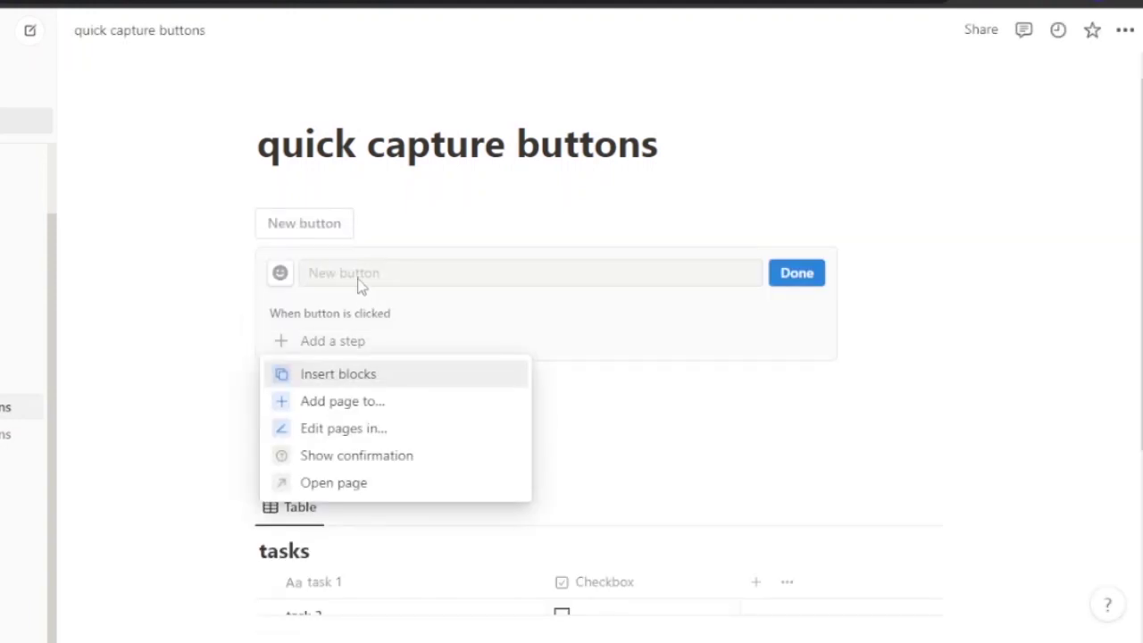
Step: Name the new button "quick capture tasks"
left_click(313, 230)
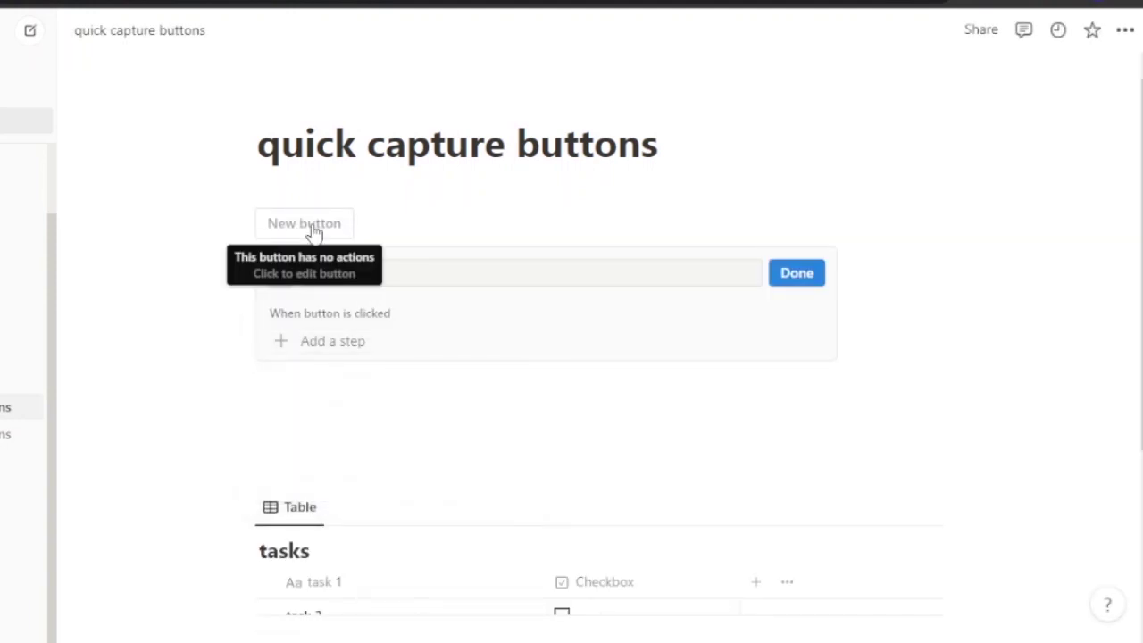
left_click(378, 272)
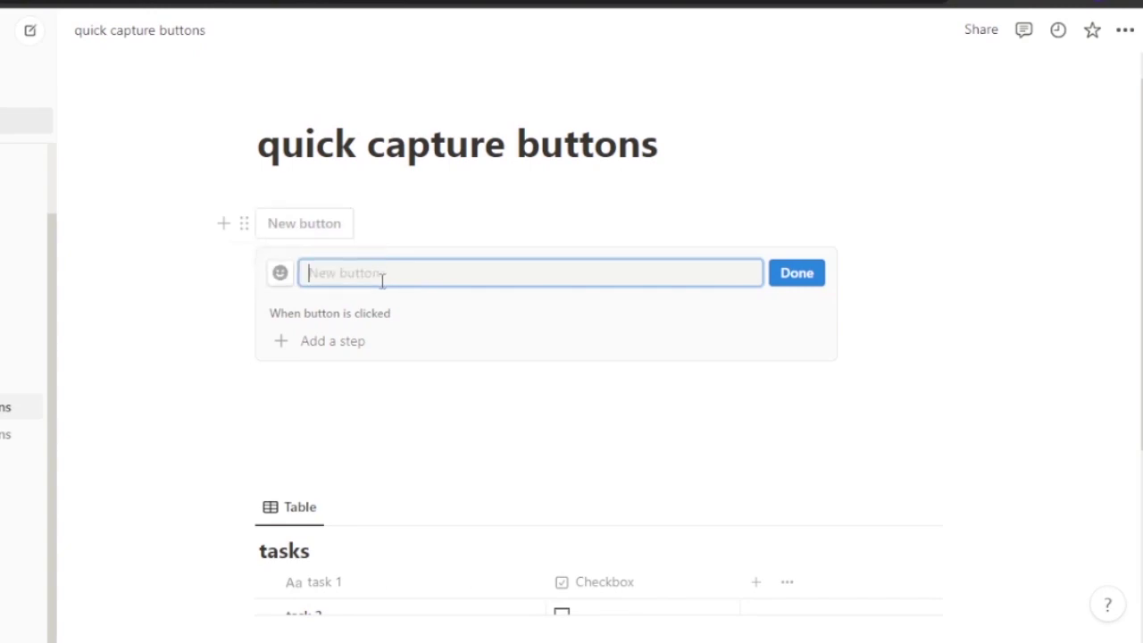
type("q")
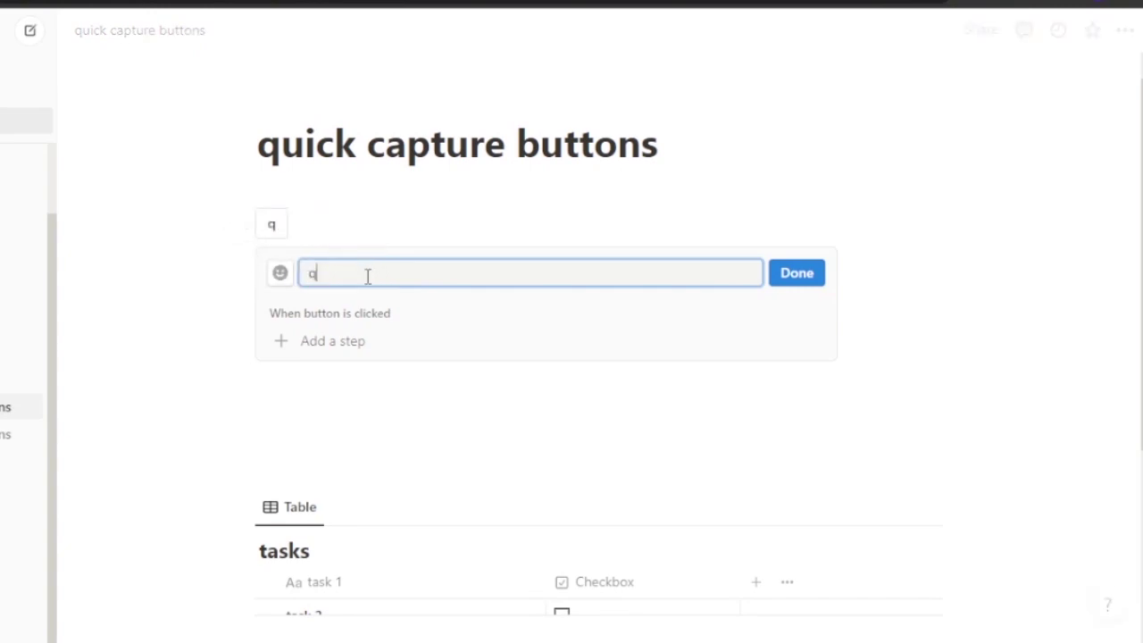
type("uick capture tasks")
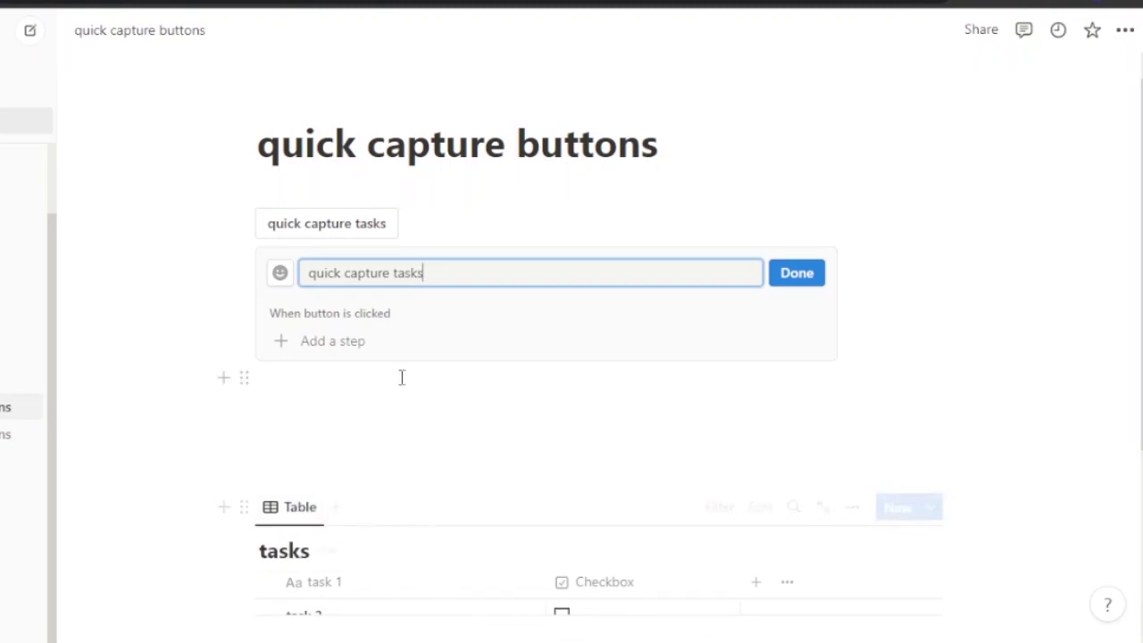
Step: Append "-+" to the button name and add a button action that adds a page to the tasks database
left_click(312, 342)
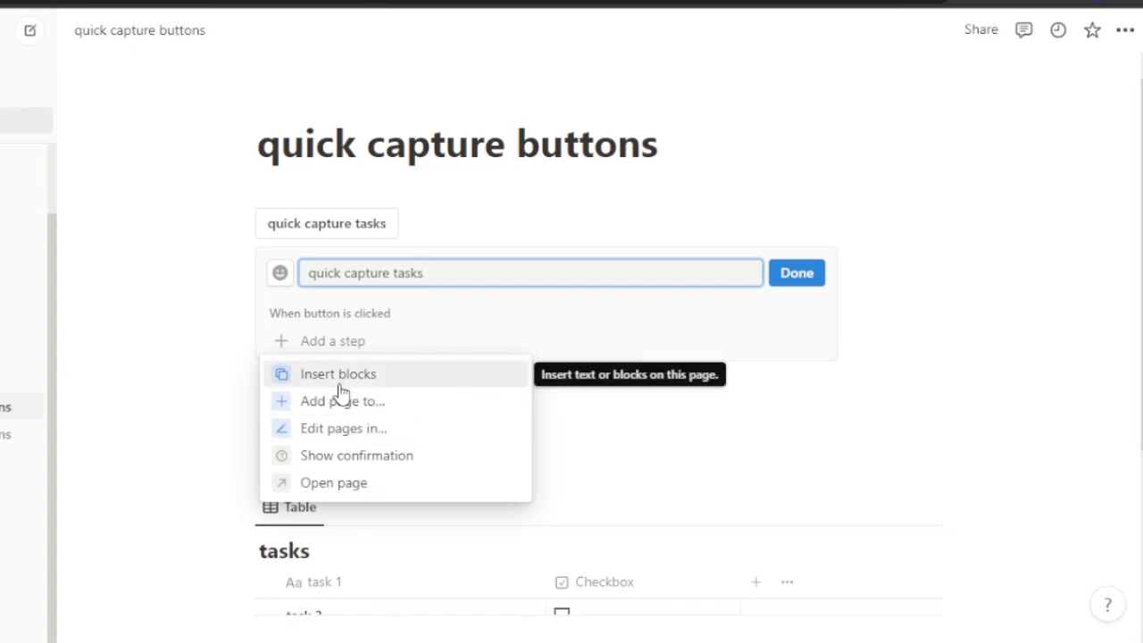
type("->")
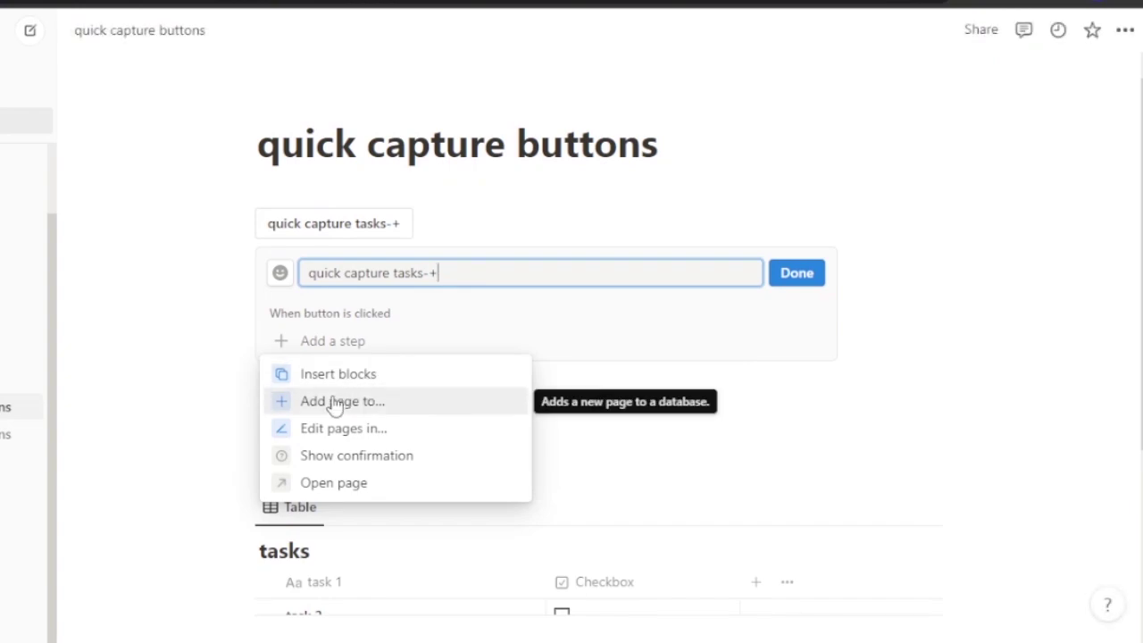
left_click(334, 404)
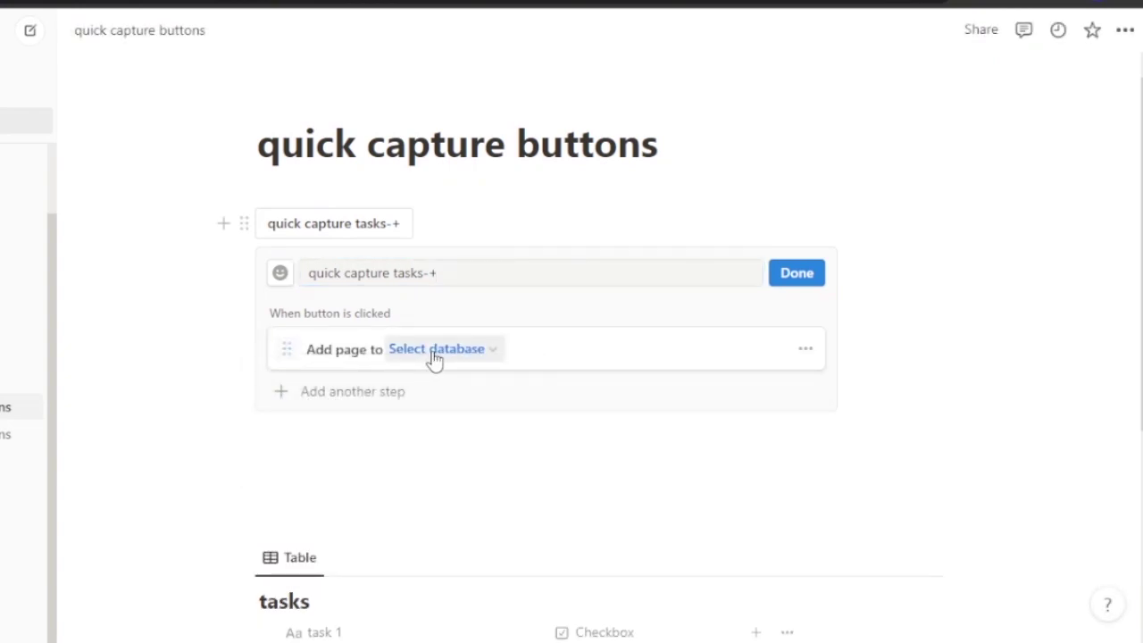
left_click(496, 354)
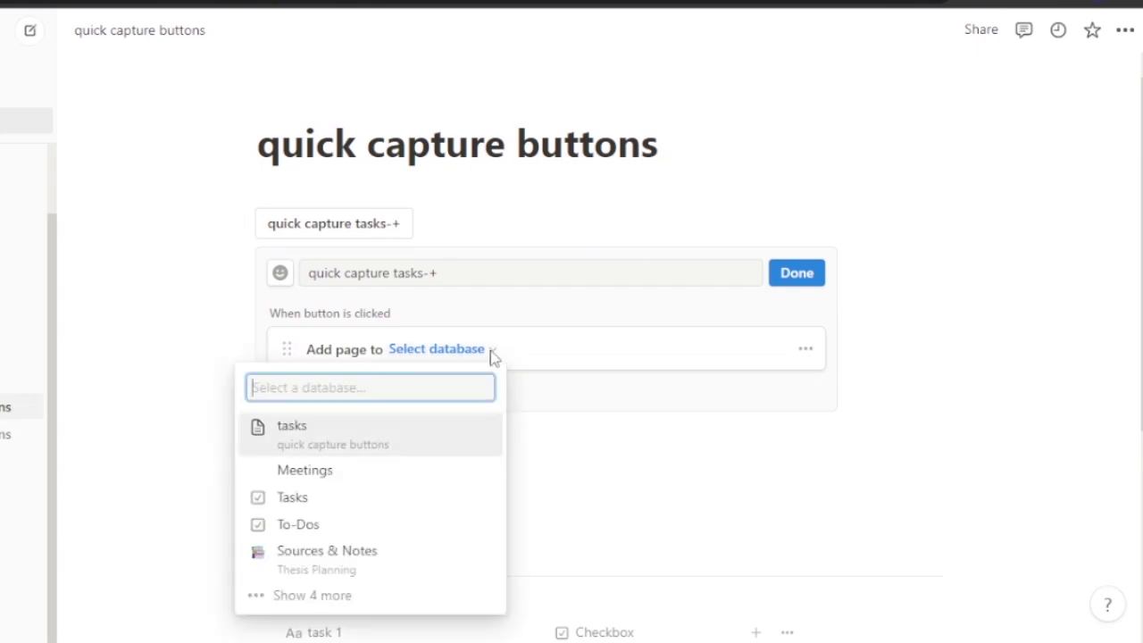
left_click(285, 433)
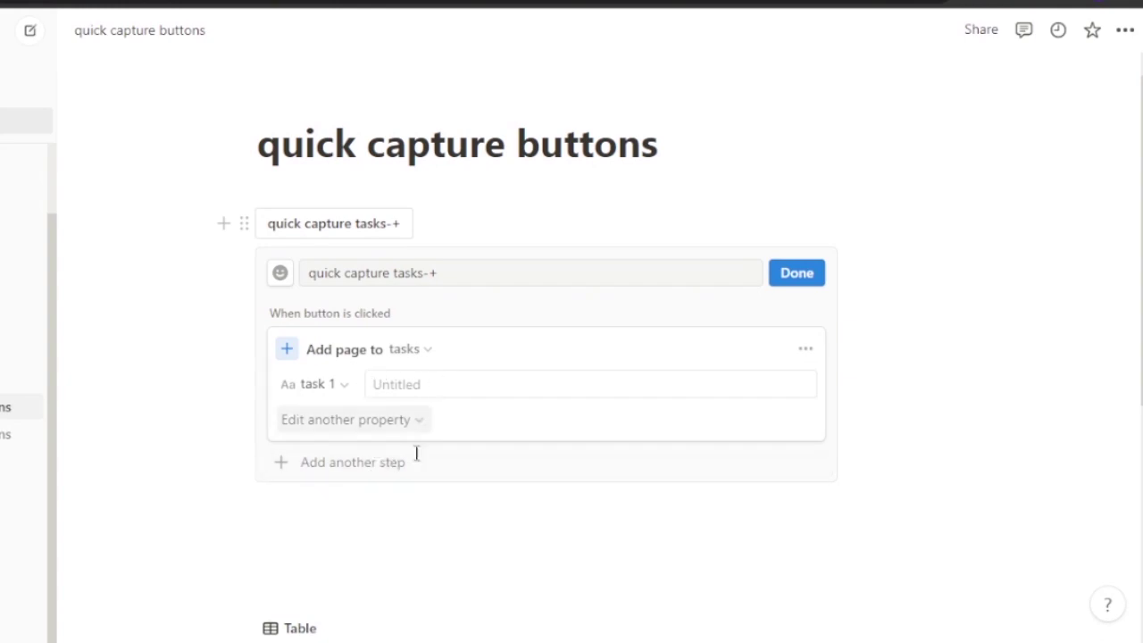
Step: Add a second button action that opens the newly added page
left_click(343, 479)
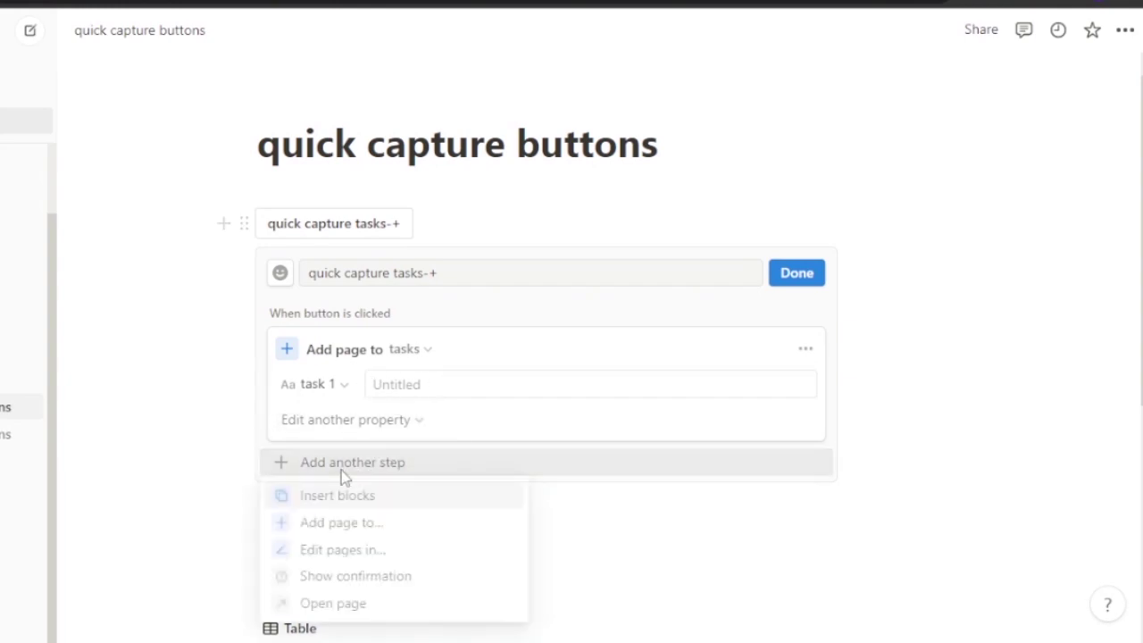
left_click(339, 607)
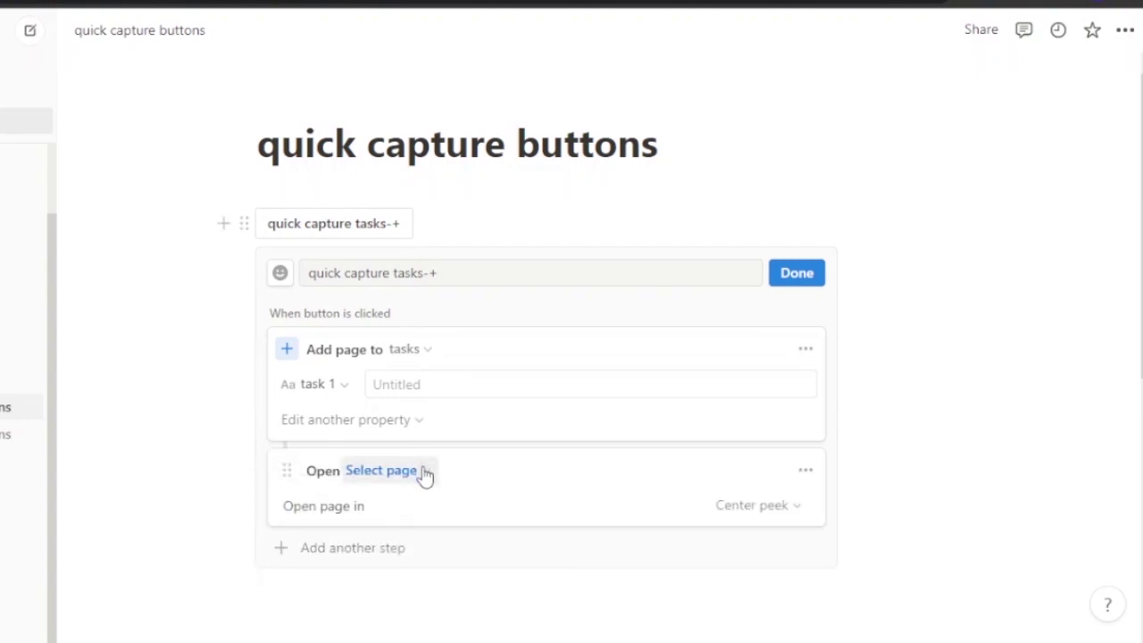
left_click(423, 473)
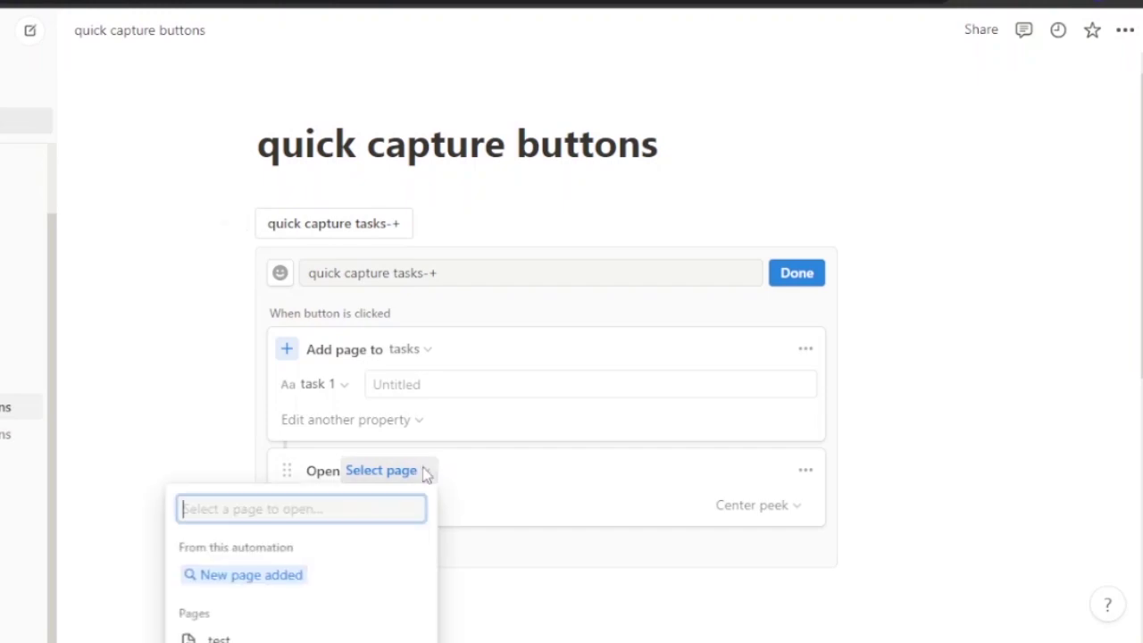
left_click(233, 206)
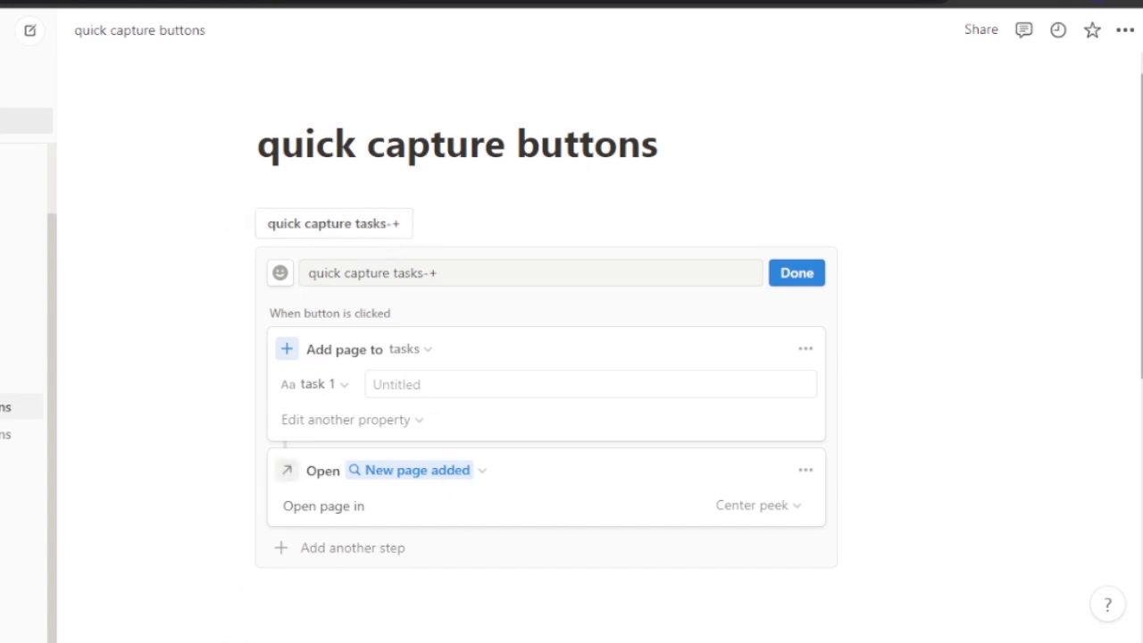
Step: Search the emojis for "check" and set the blue check box emoji as the quick capture button's icon
scroll(776, 518, "down", 4)
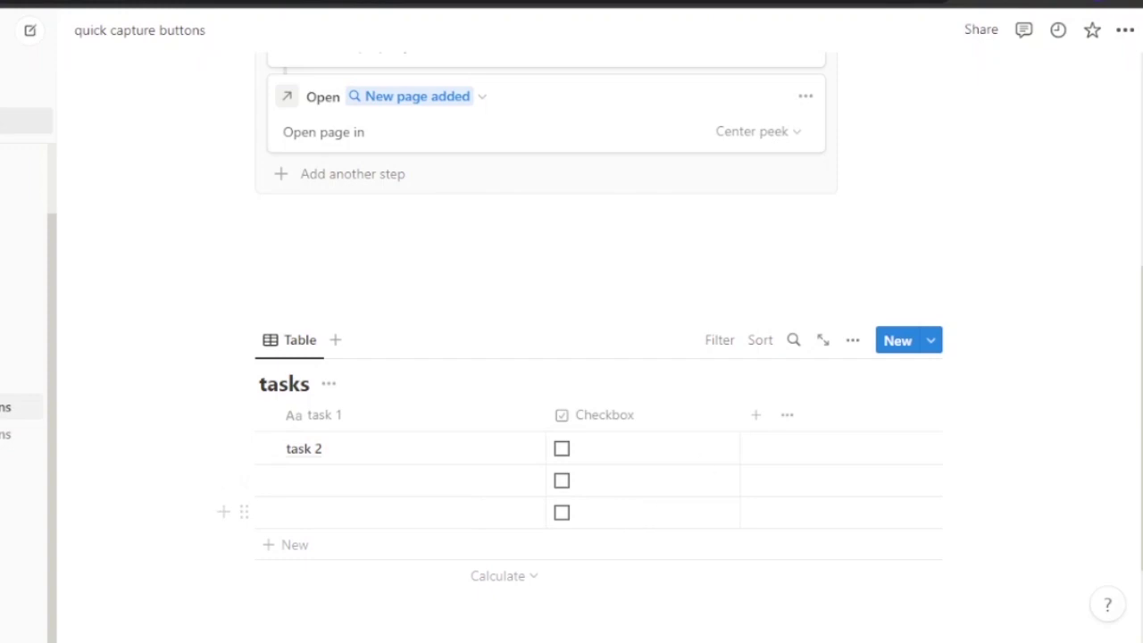
scroll(571, 416, "down", 1)
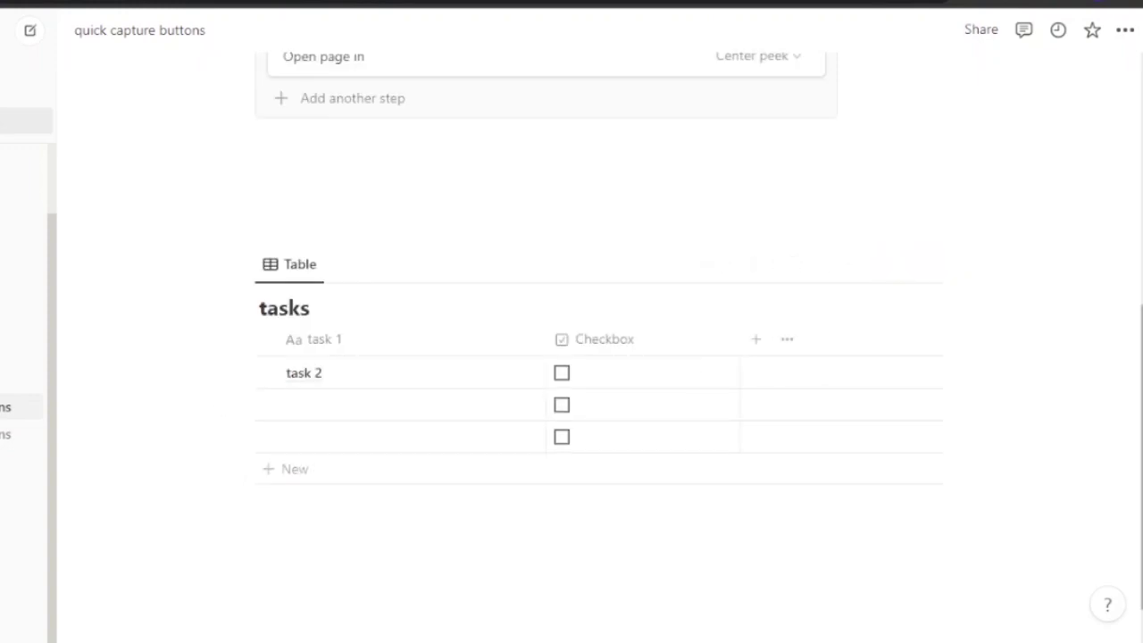
scroll(572, 357, "up", 5)
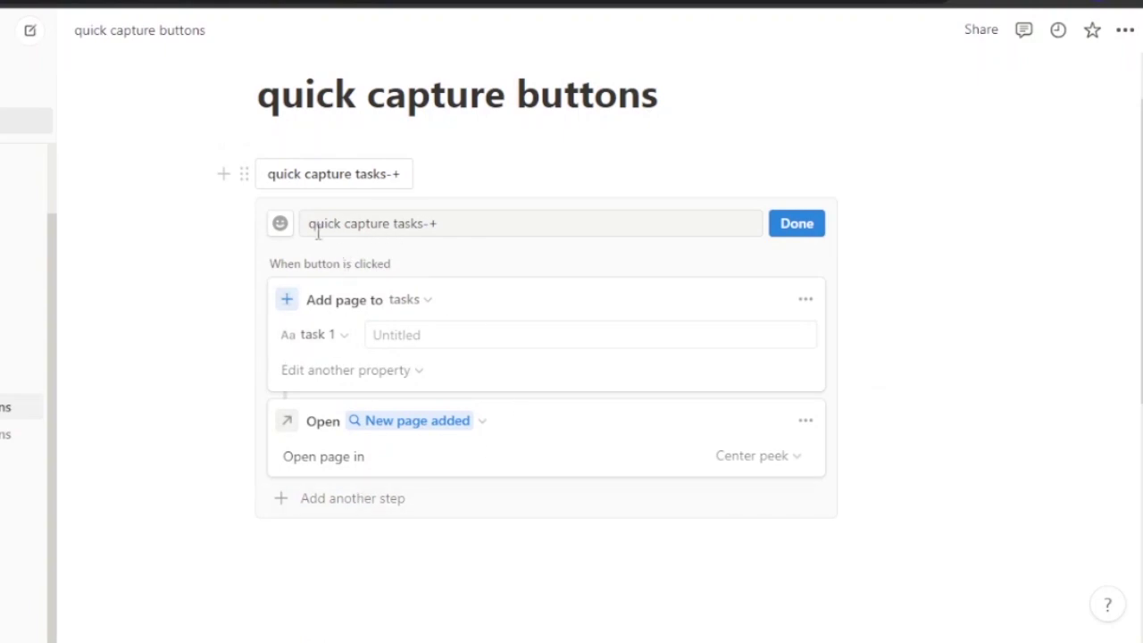
left_click(277, 231)
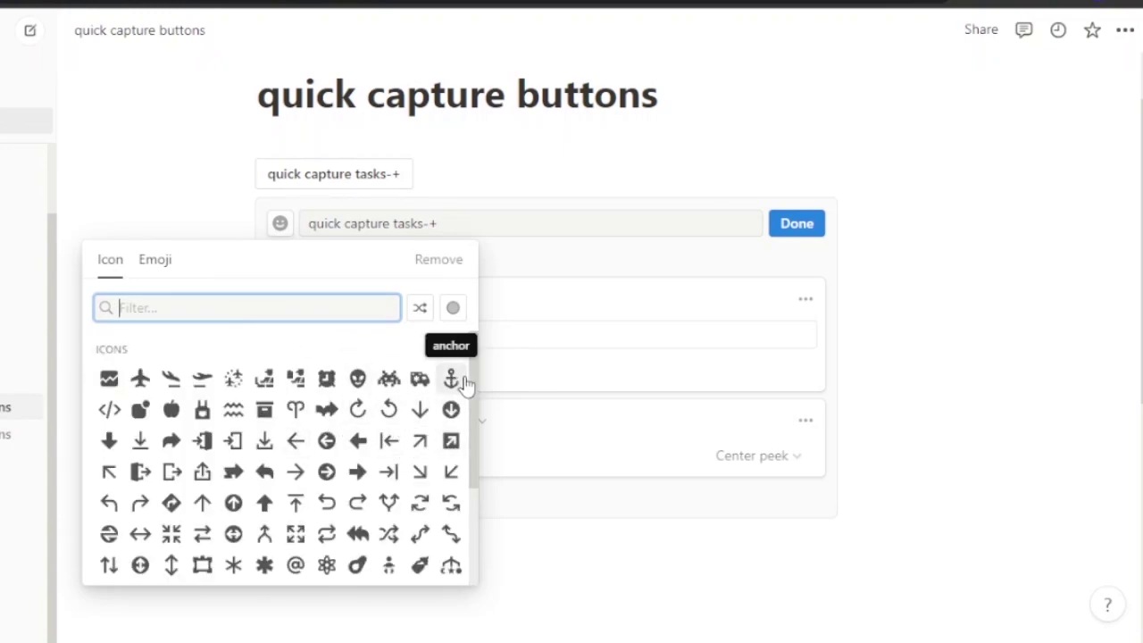
scroll(474, 523, "down", 3)
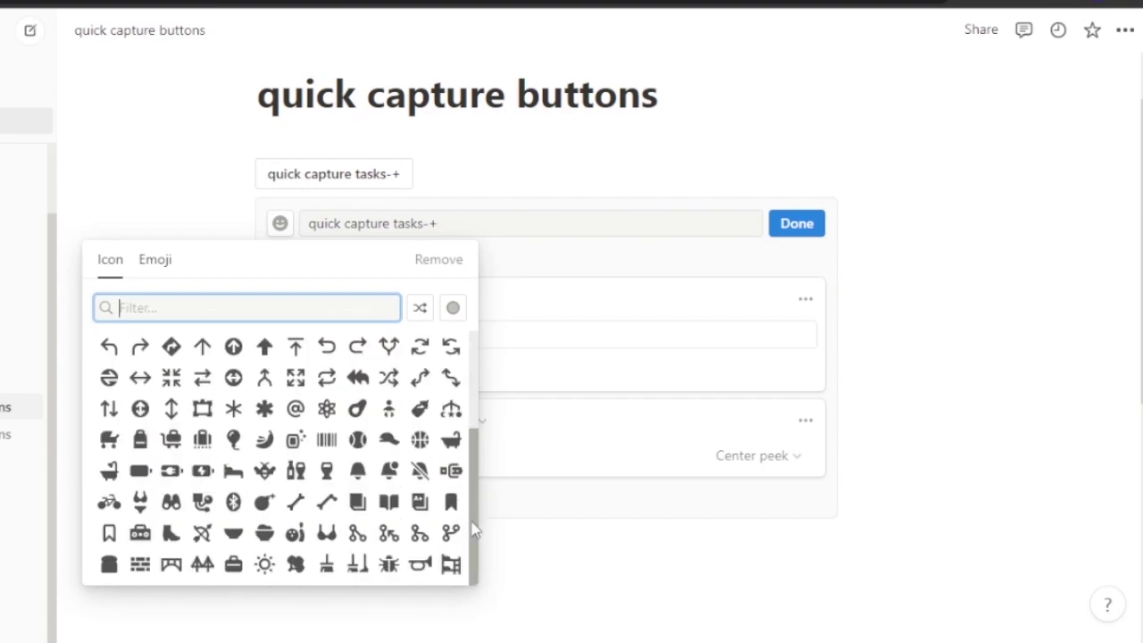
scroll(478, 407, "up", 1)
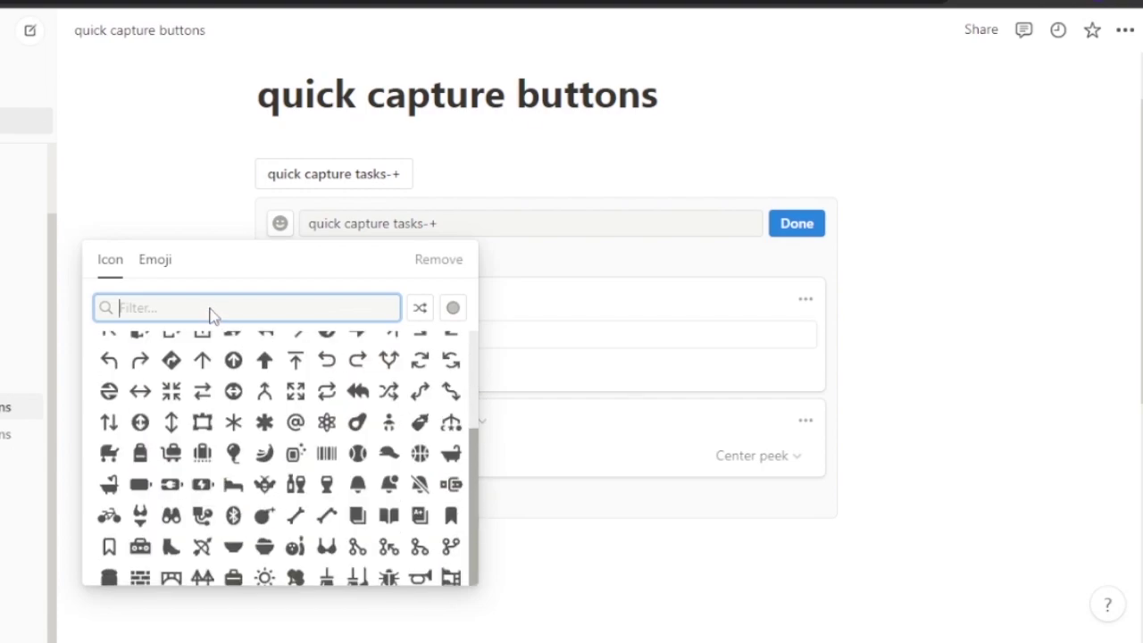
scroll(197, 311, "up", 3)
type("tick")
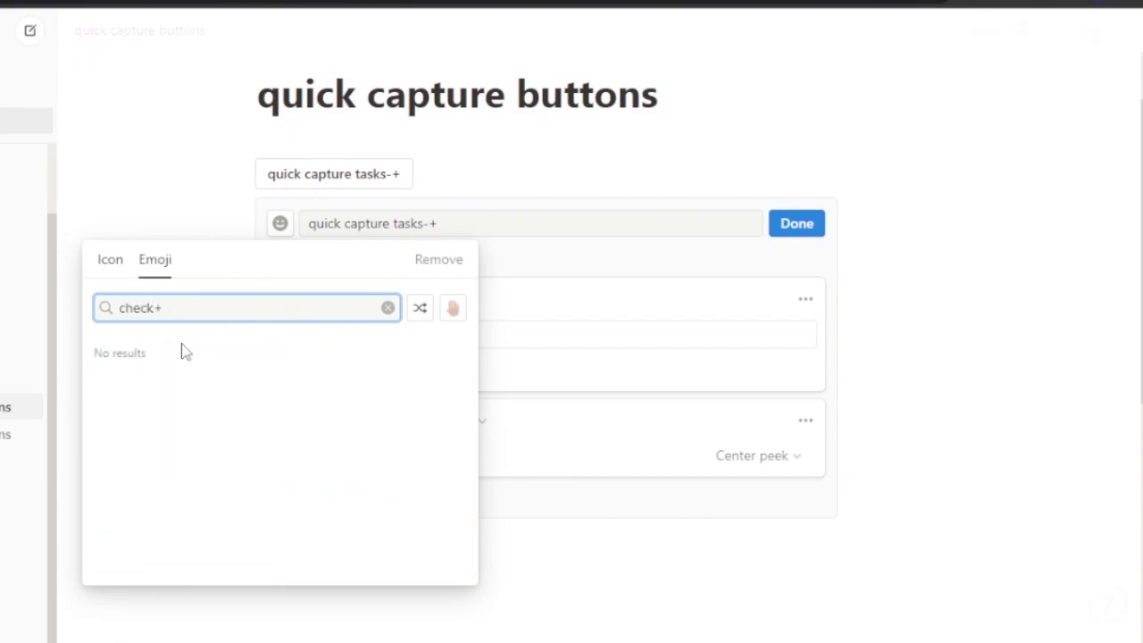
key("BackSpace")
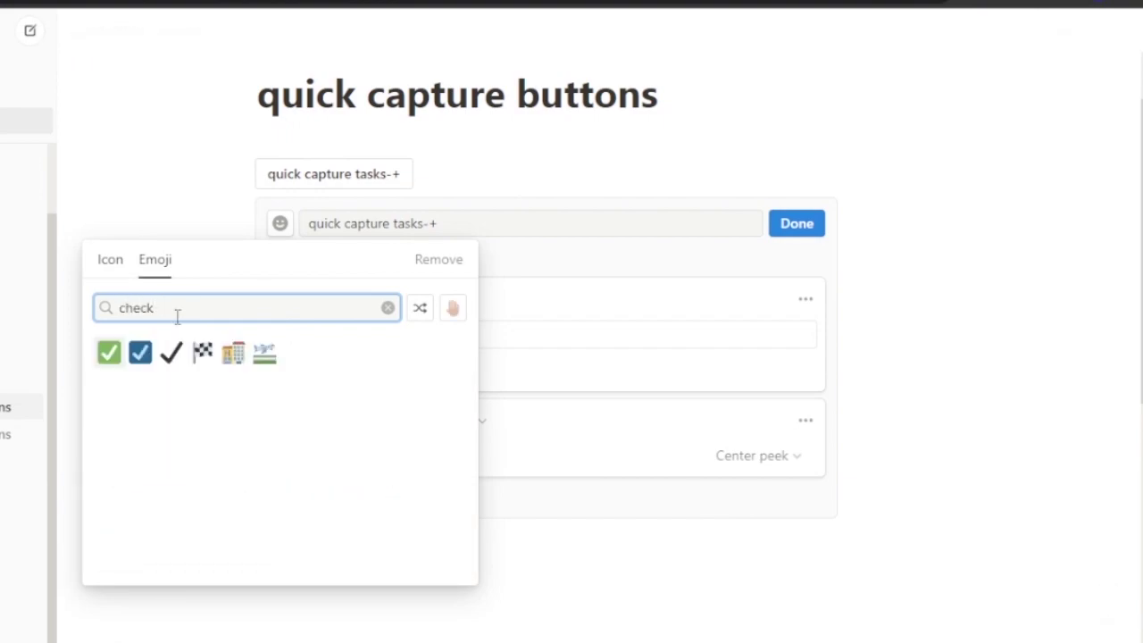
left_click(140, 353)
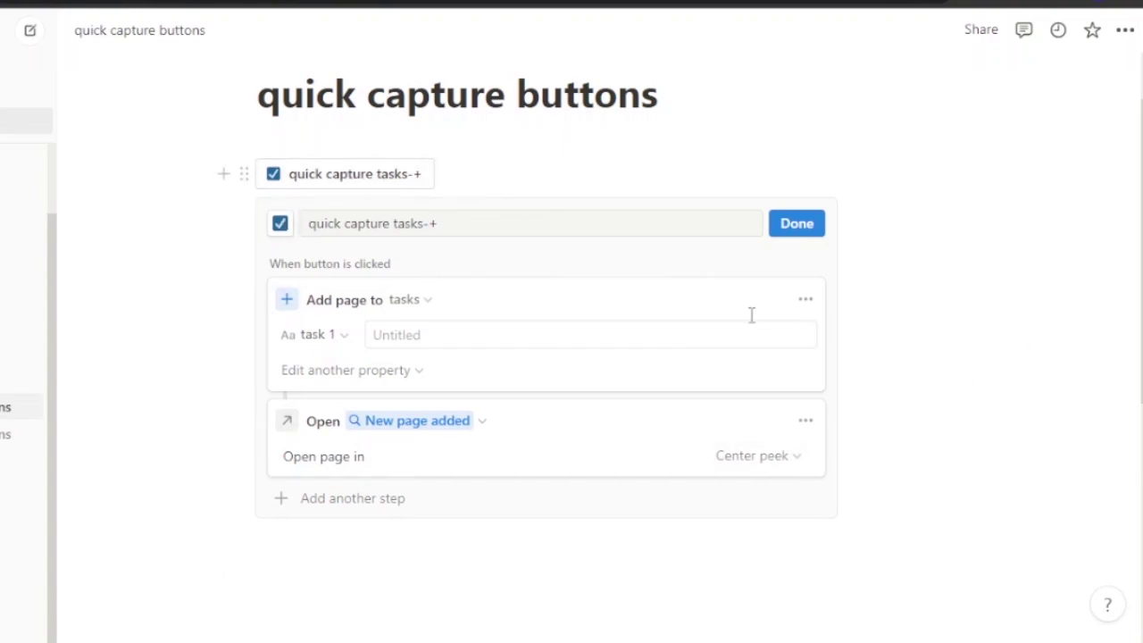
Step: Set the button's open action to show the new page in Side peek and save the button's configuration
left_click(795, 456)
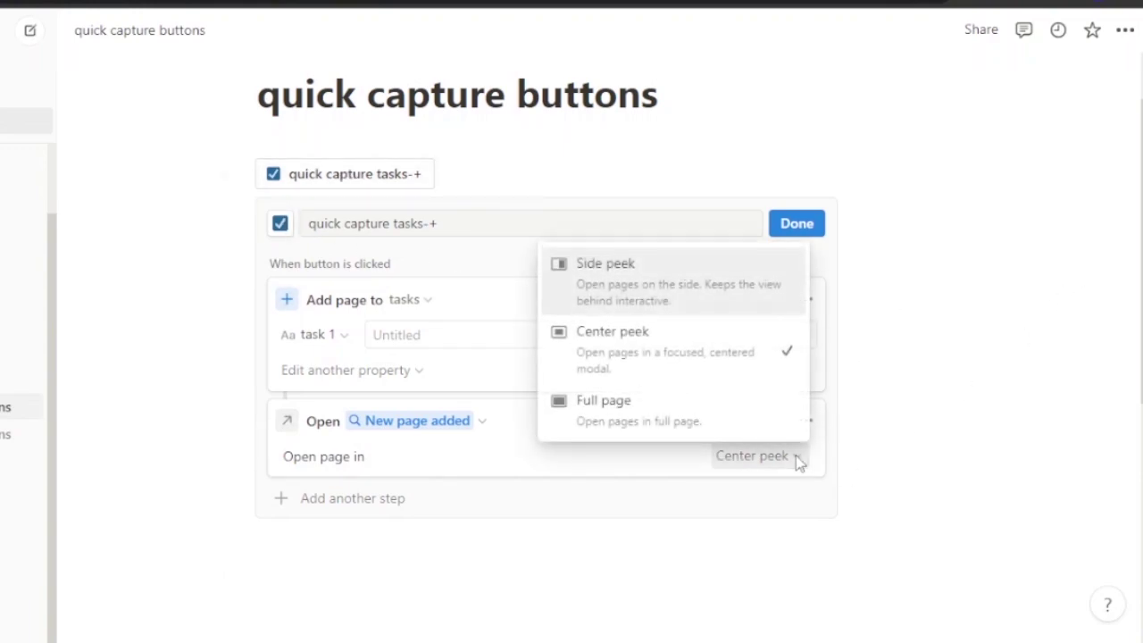
left_click(669, 286)
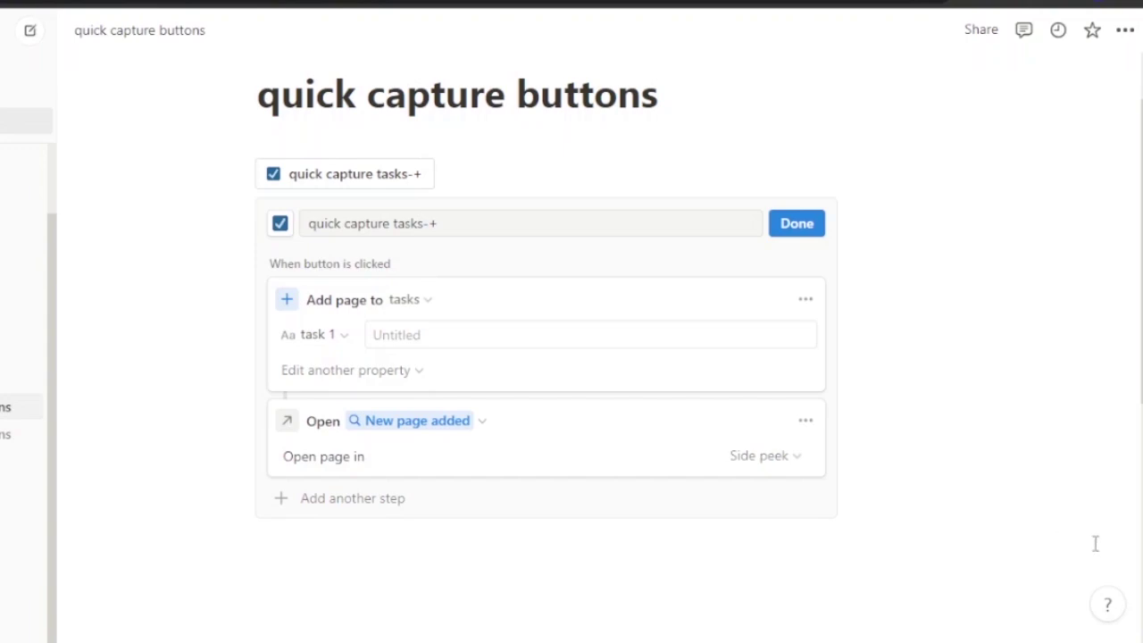
scroll(546, 357, "down", 4)
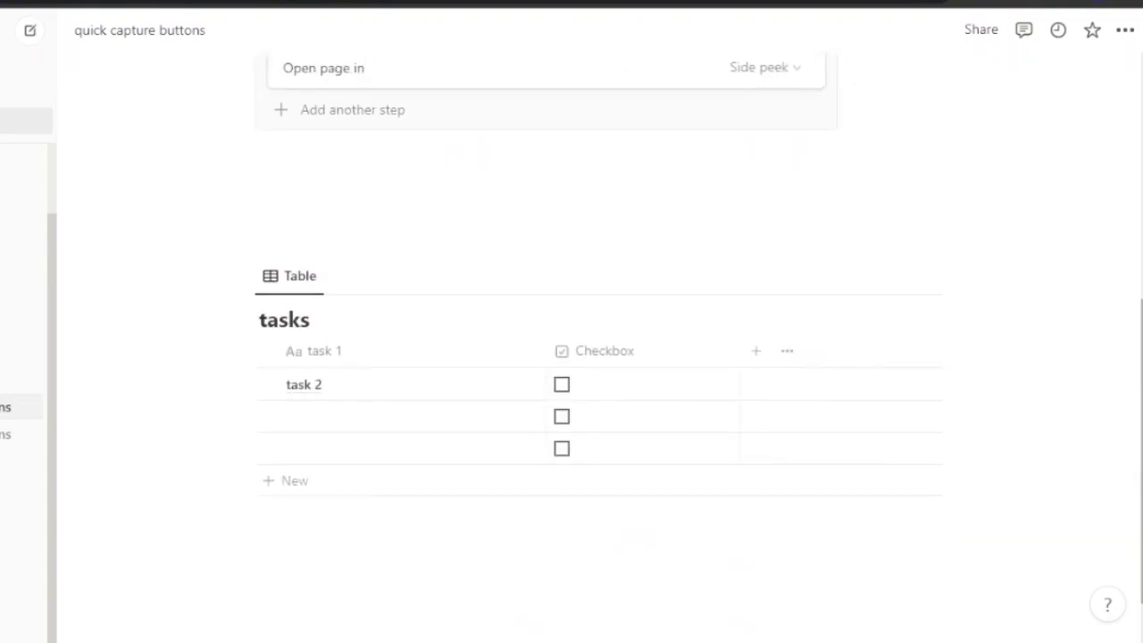
scroll(546, 357, "up", 2)
scroll(804, 256, "up", 3)
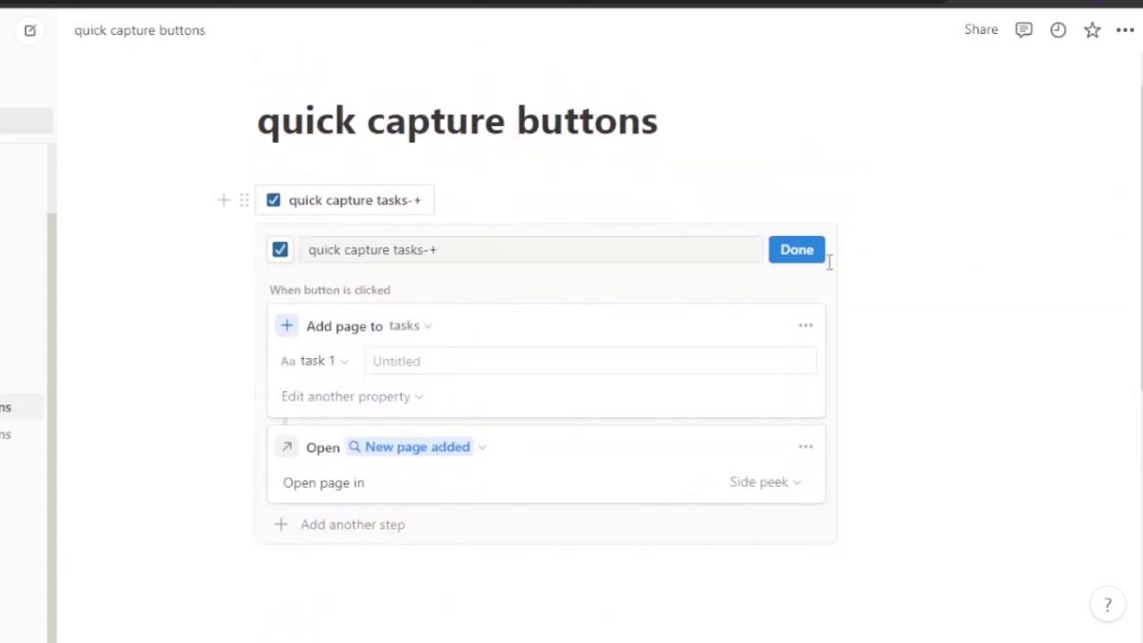
left_click(797, 251)
Step: Run the quick capture button to add a task page titled "test 4", leaving its checkbox unticked, and close the page
left_click(332, 202)
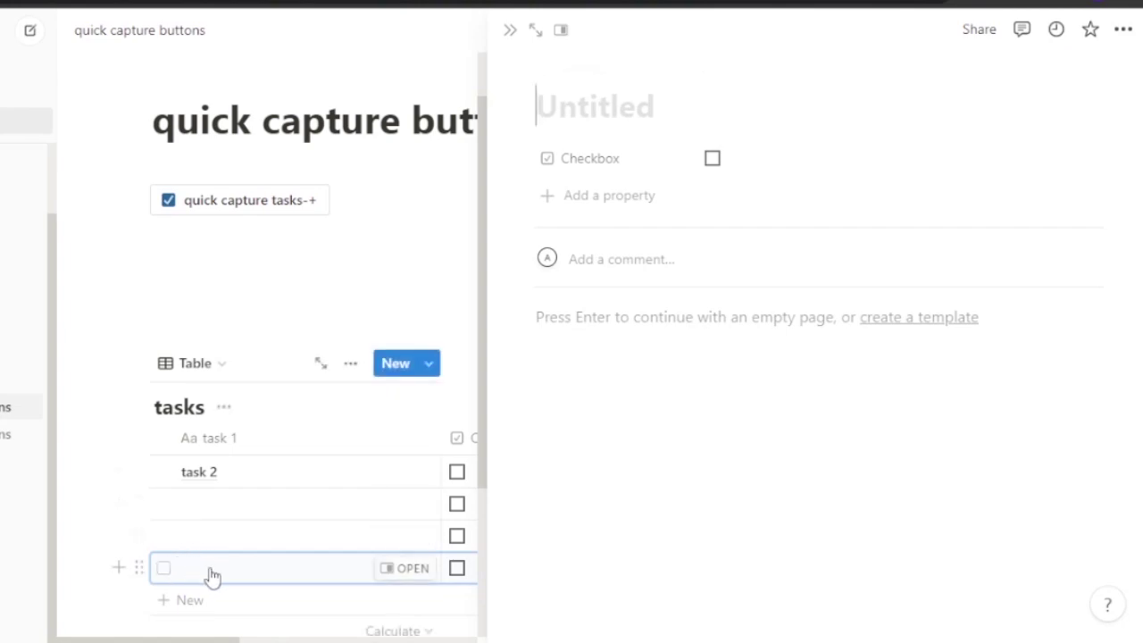
type("test 4")
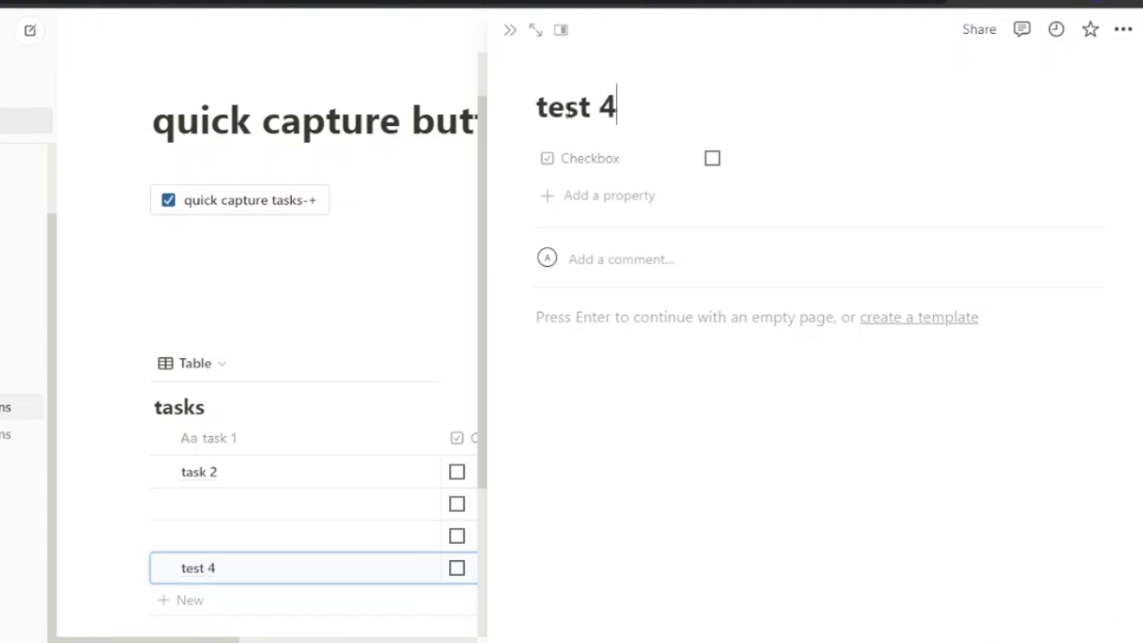
left_click(712, 159)
left_click(711, 160)
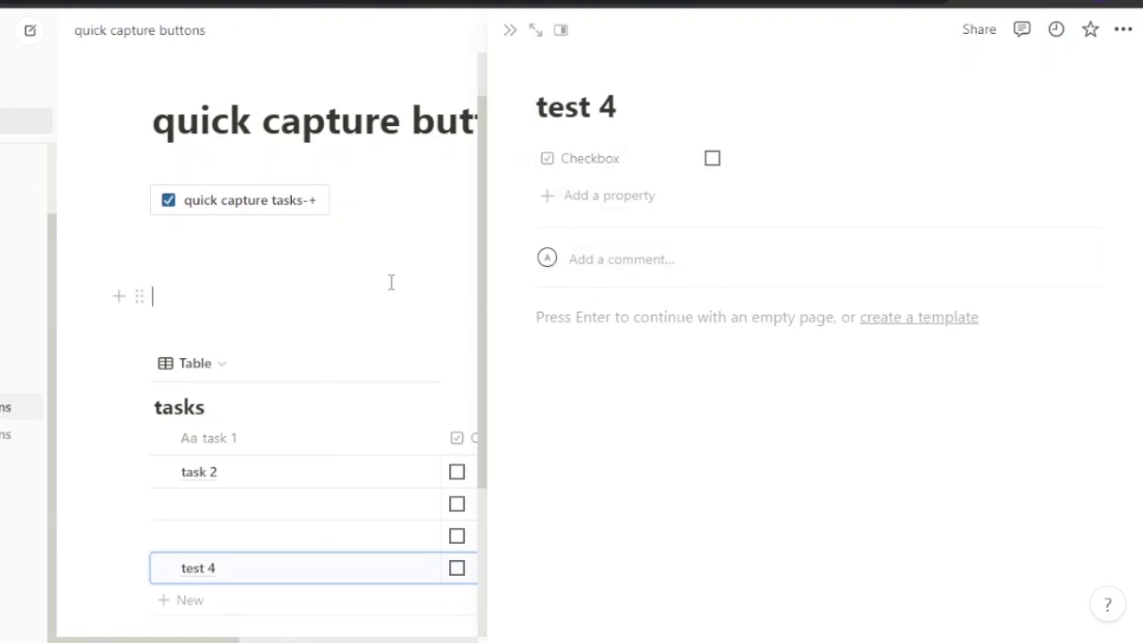
left_click(507, 34)
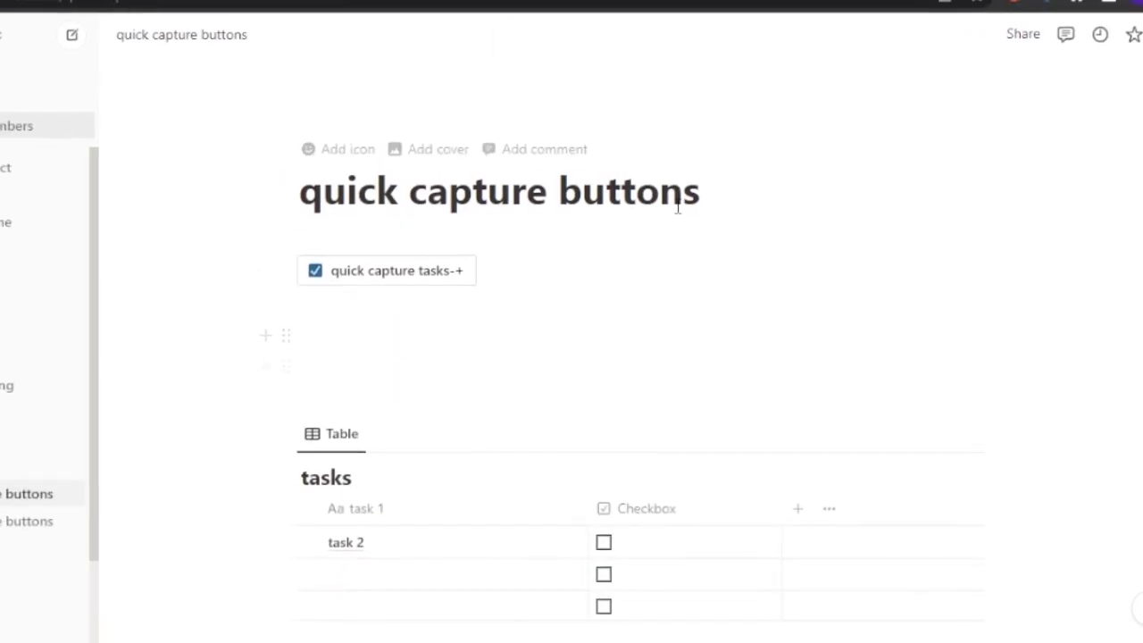
scroll(676, 207, "down", 3)
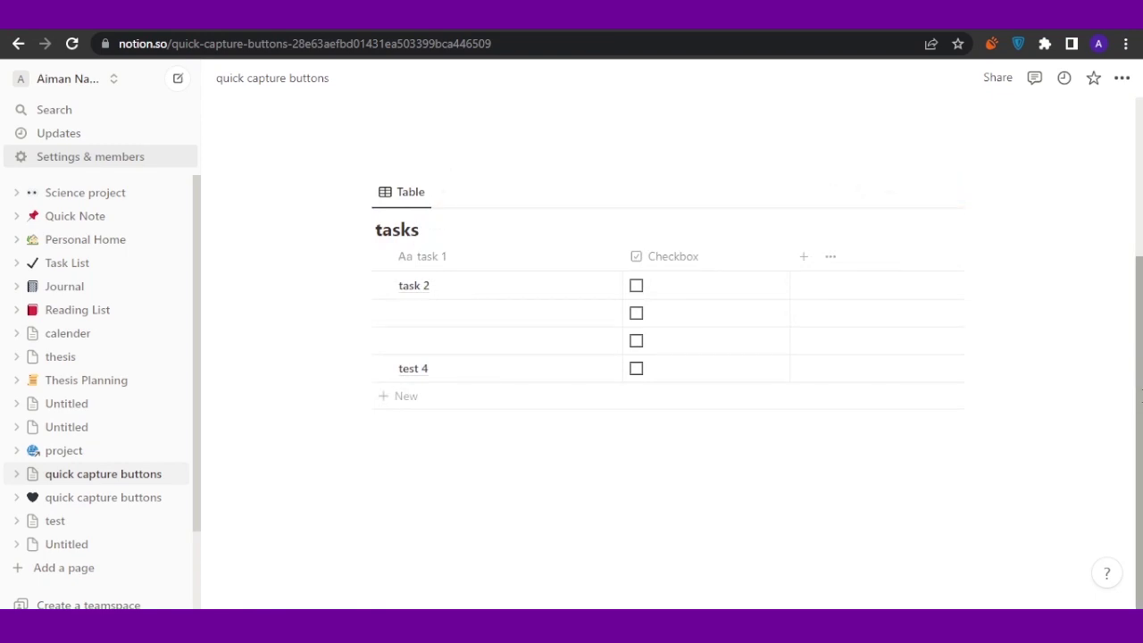
scroll(1137, 348, "up", 3)
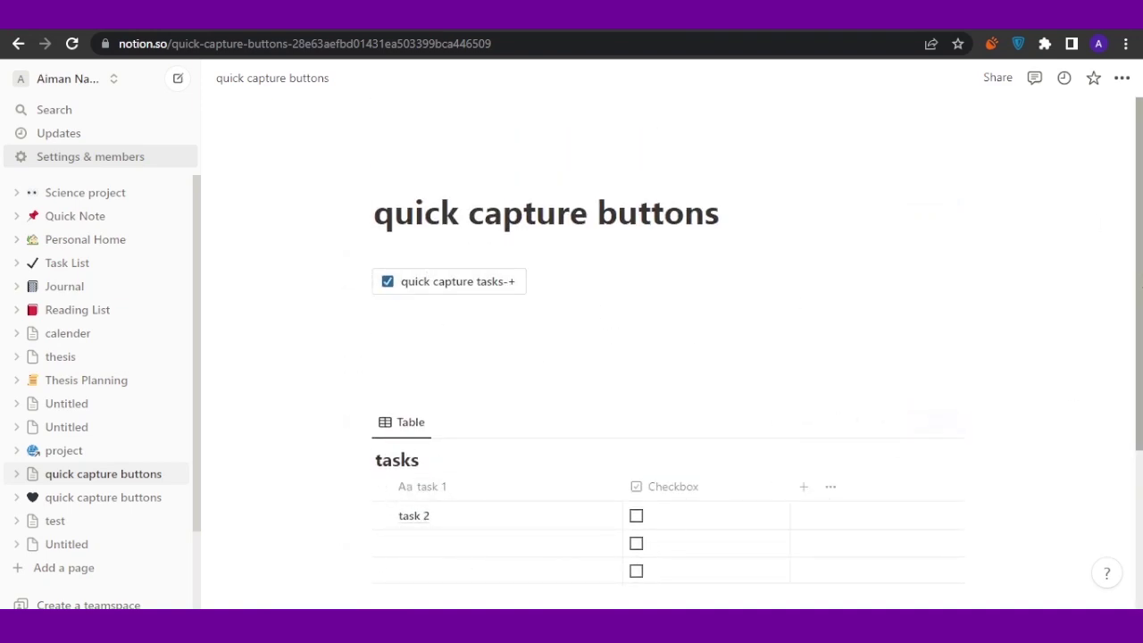
scroll(518, 572, "down", 1)
scroll(1139, 284, "up", 1)
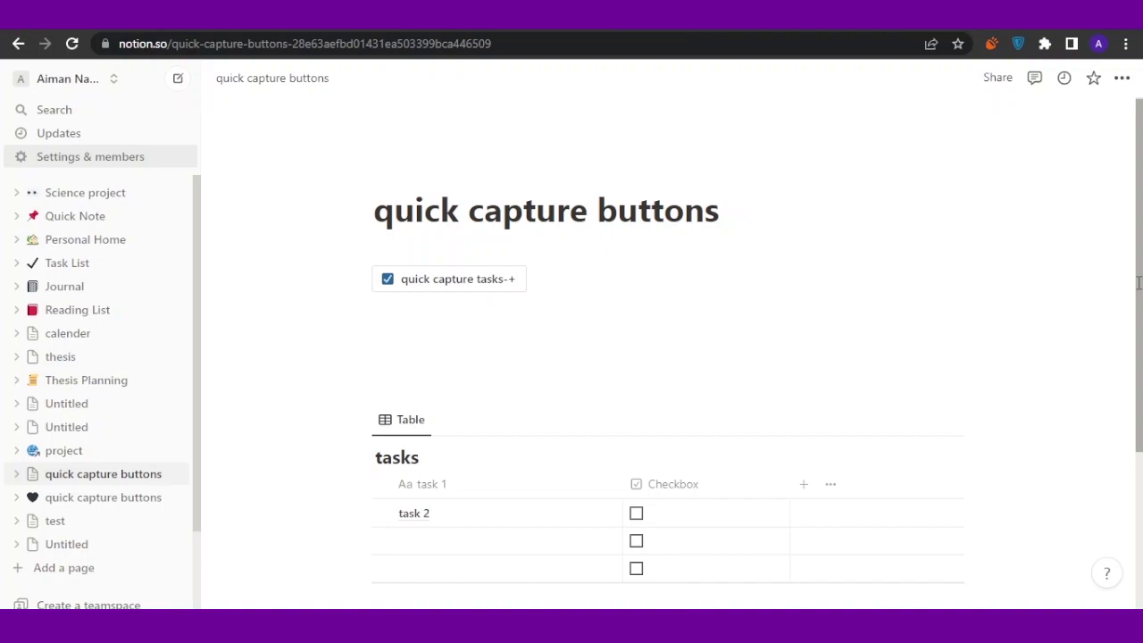
scroll(670, 357, "down", 1)
scroll(670, 357, "up", 1)
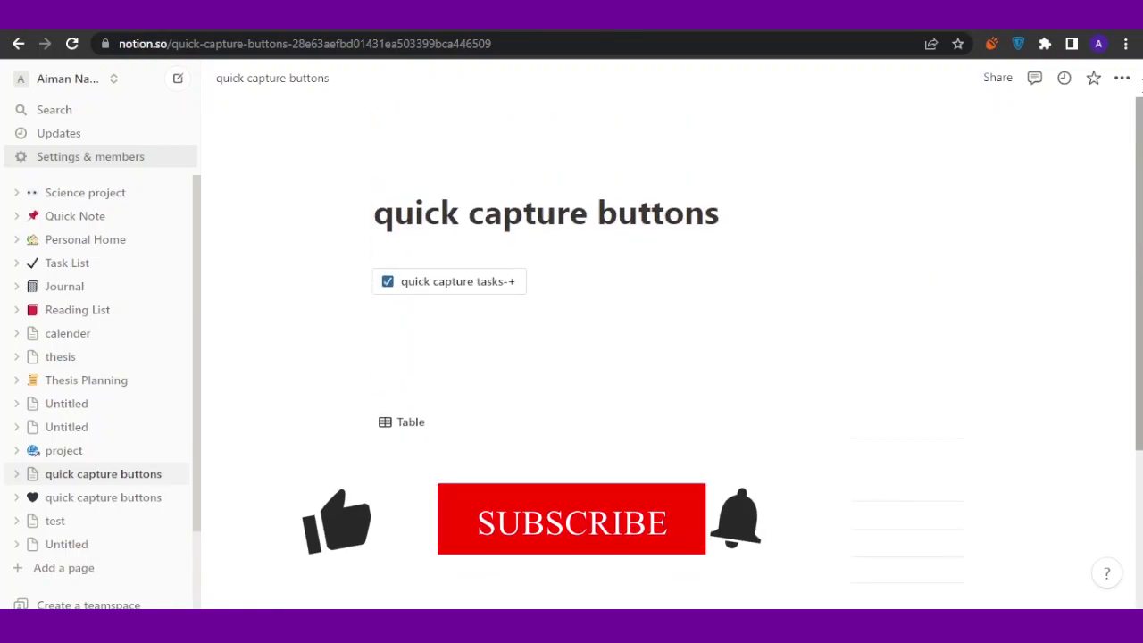